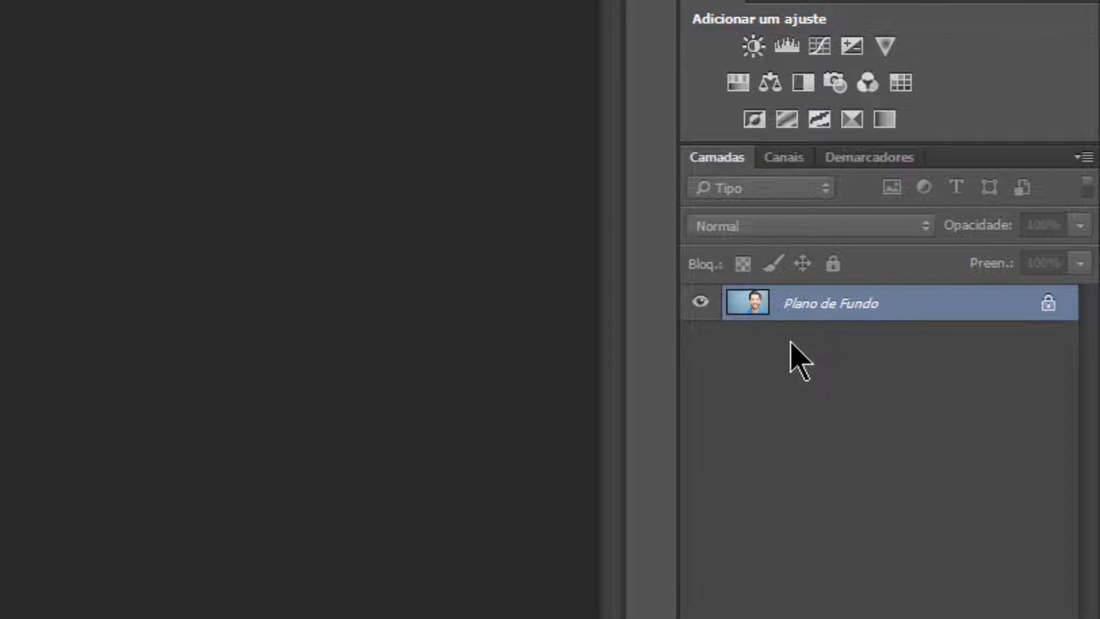
Step: Duplicate the Plano de Fundo layer within 461777879.jpg under the name Plano de Fundo copiar
right_click(898, 319)
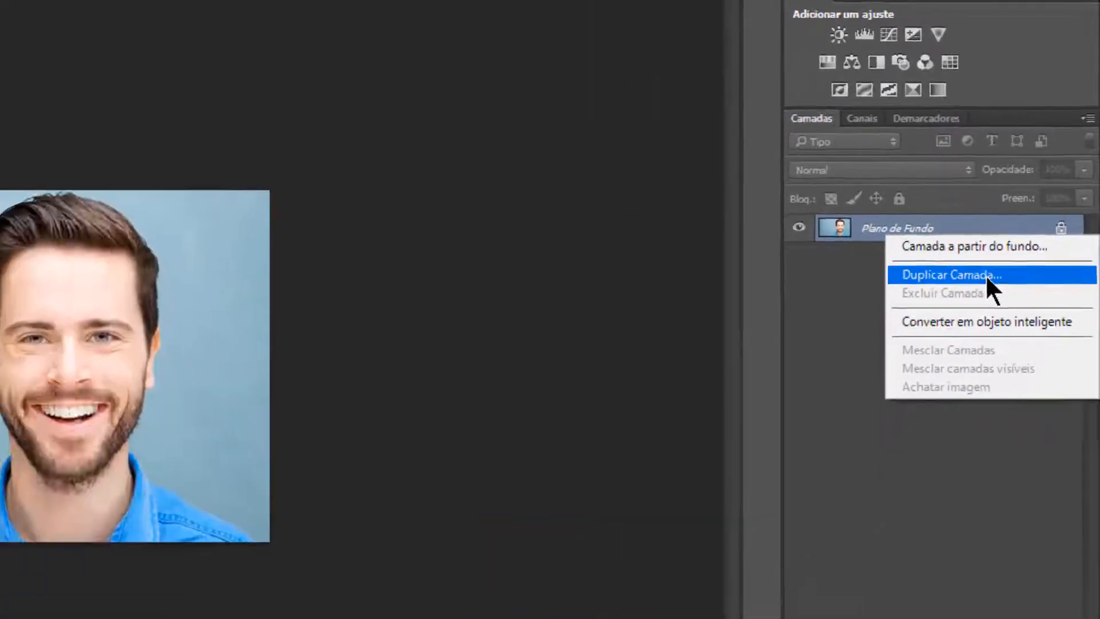
left_click(935, 366)
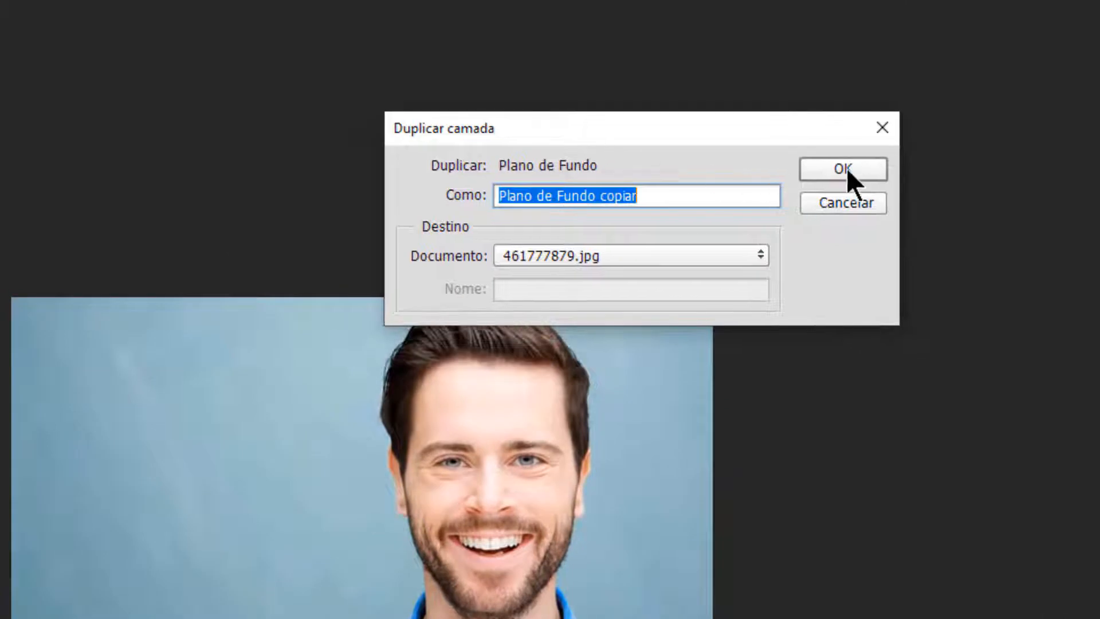
left_click(847, 168)
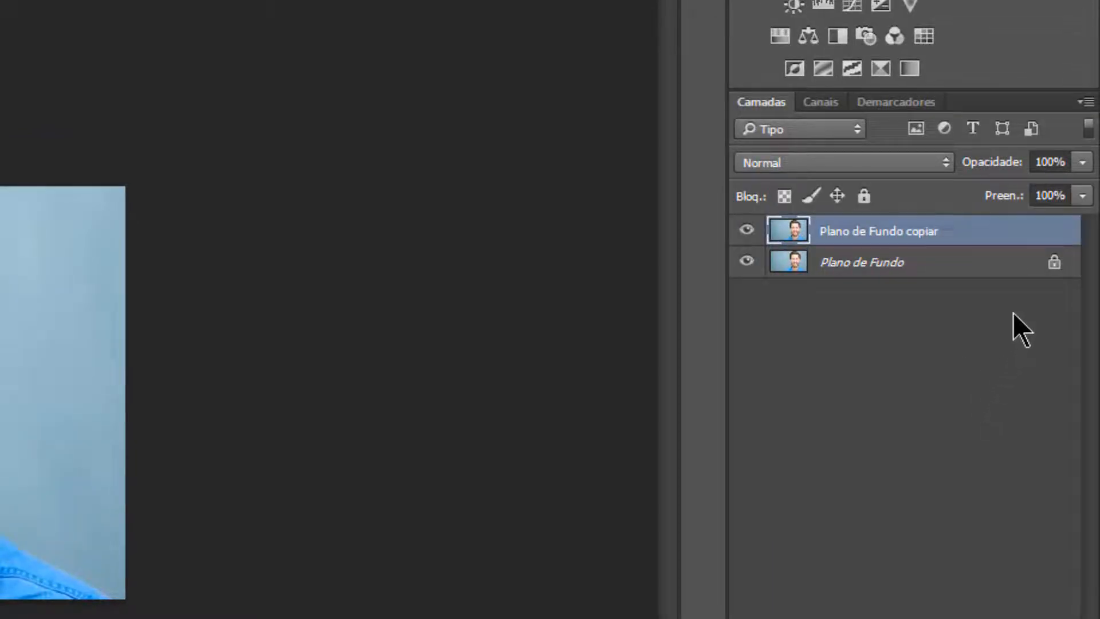
left_click(924, 261)
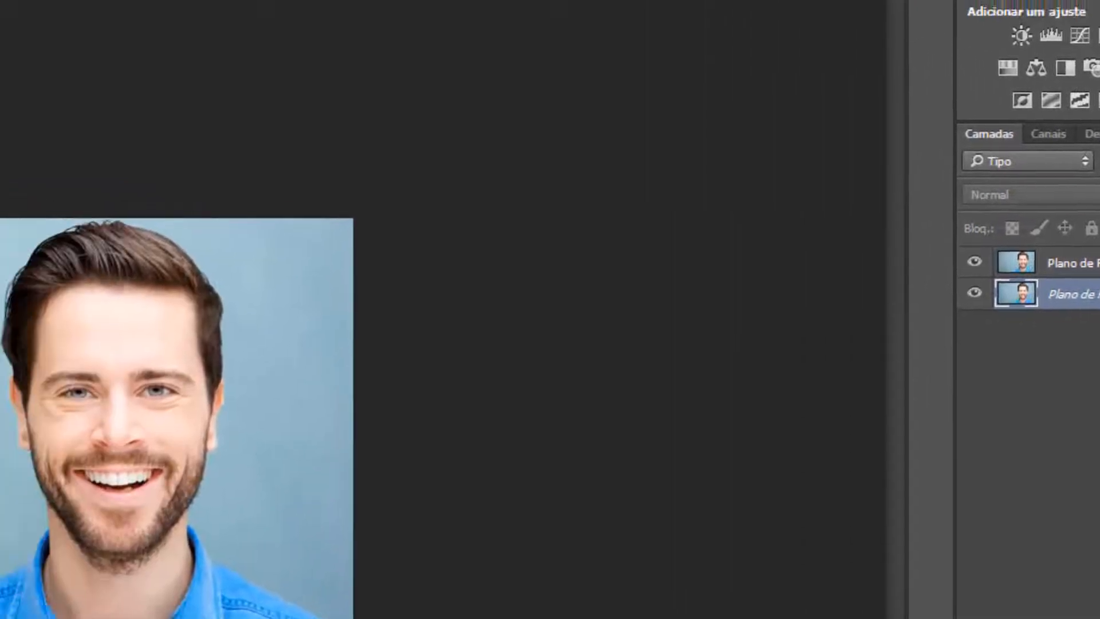
double_click(963, 270)
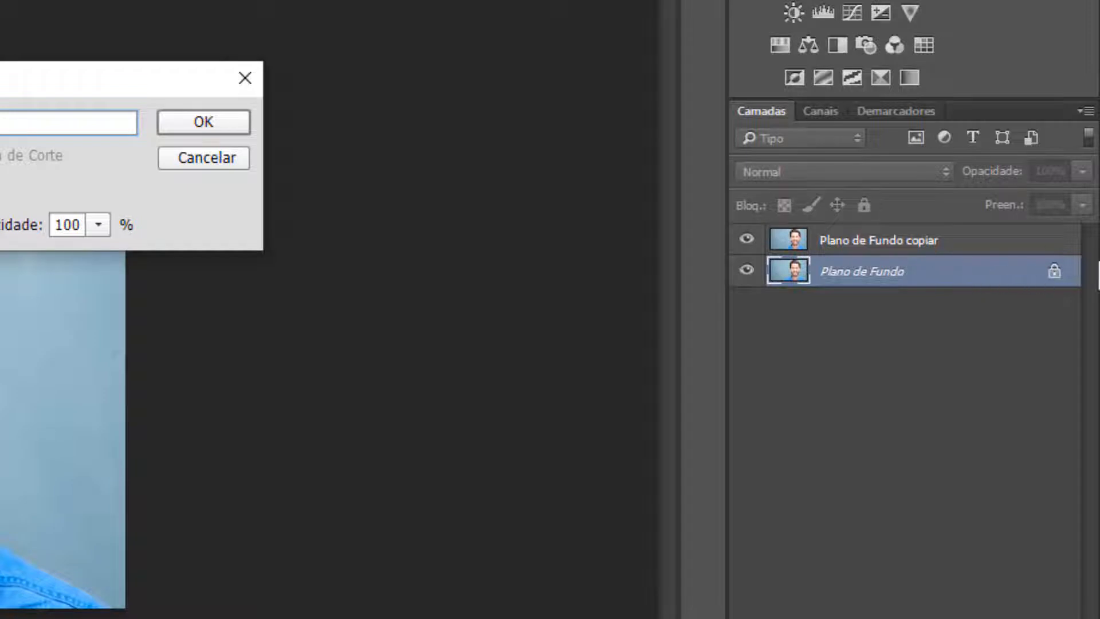
left_click(247, 79)
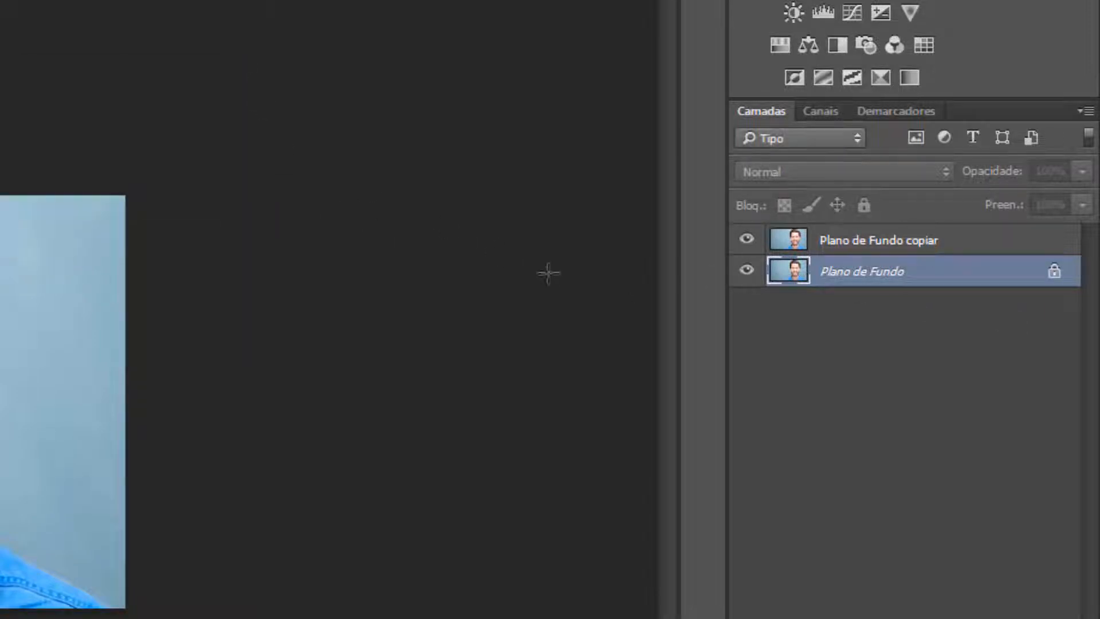
left_click(953, 249)
left_click(948, 281)
left_click(949, 247)
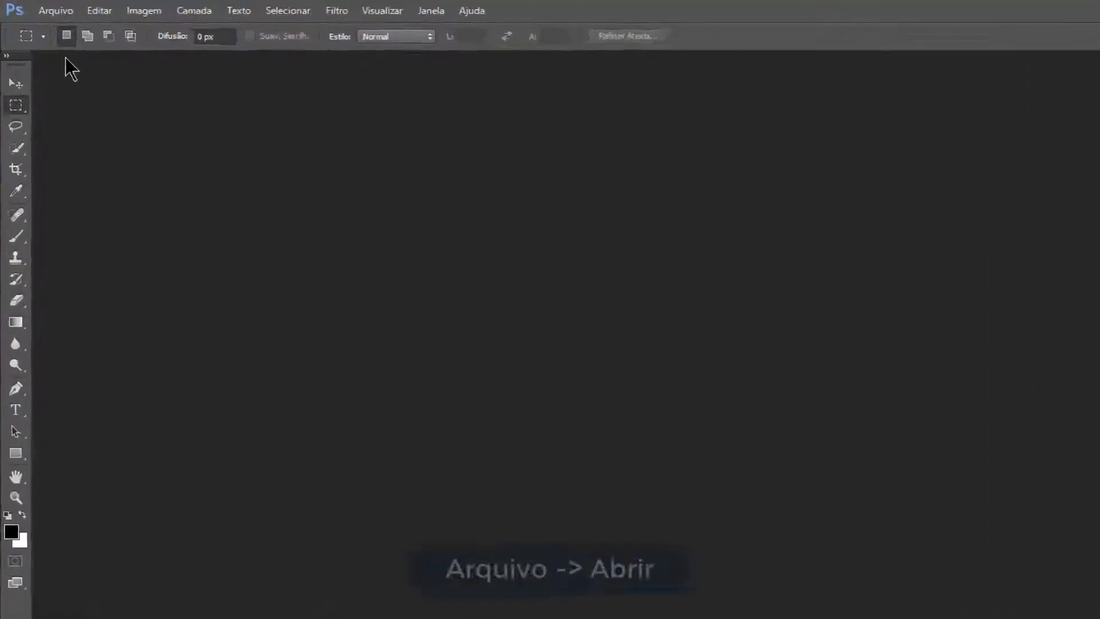
Step: Open the image "001 tolerancia da varinha 100 por cento" from the Montagens folder
left_click(93, 16)
left_click(138, 90)
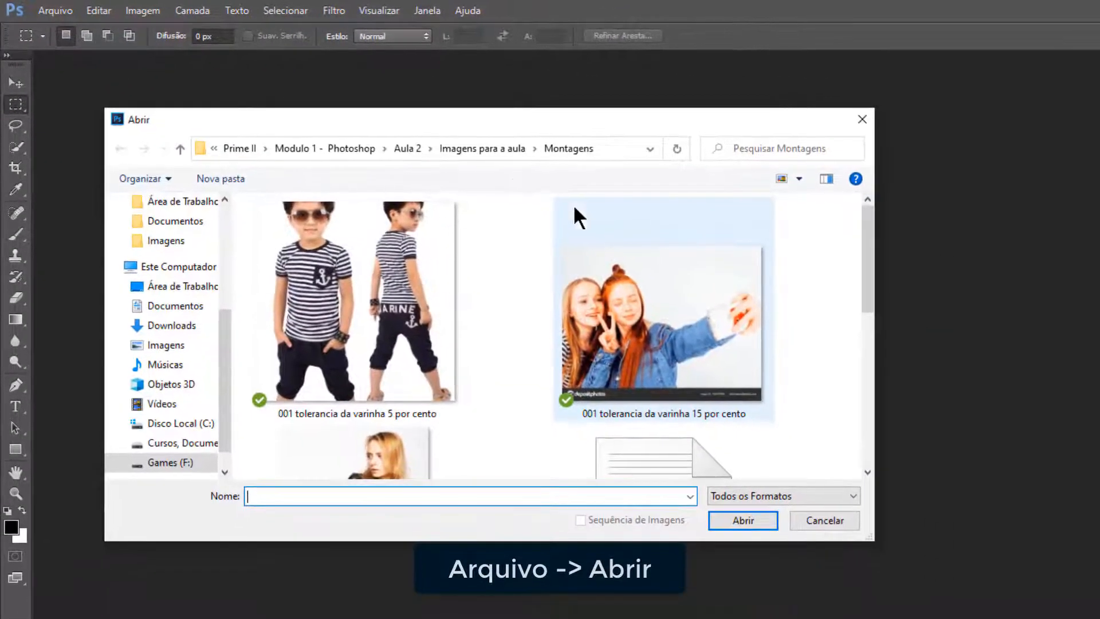
left_click_drag(494, 121, 590, 140)
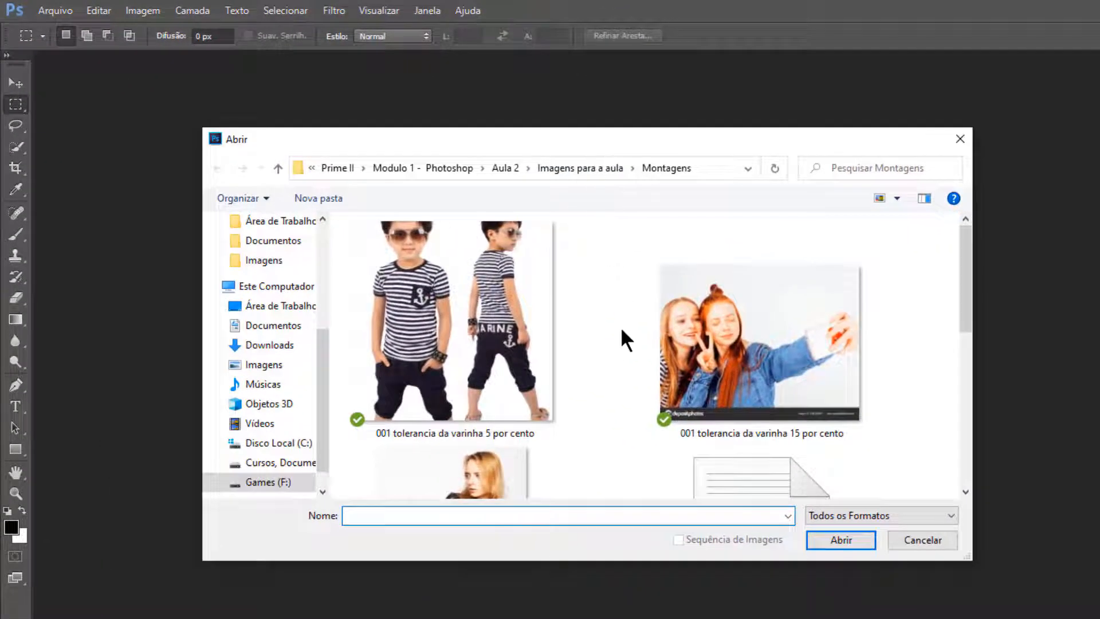
scroll(605, 339, "down", 3)
scroll(603, 338, "down", 3)
scroll(604, 339, "up", 3)
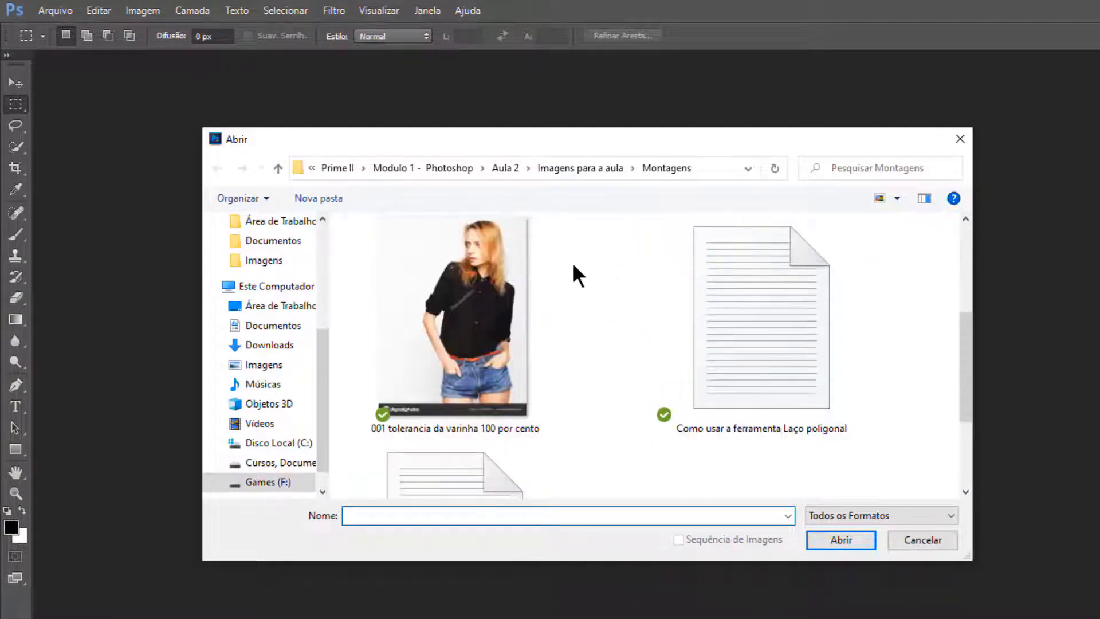
left_click(559, 287)
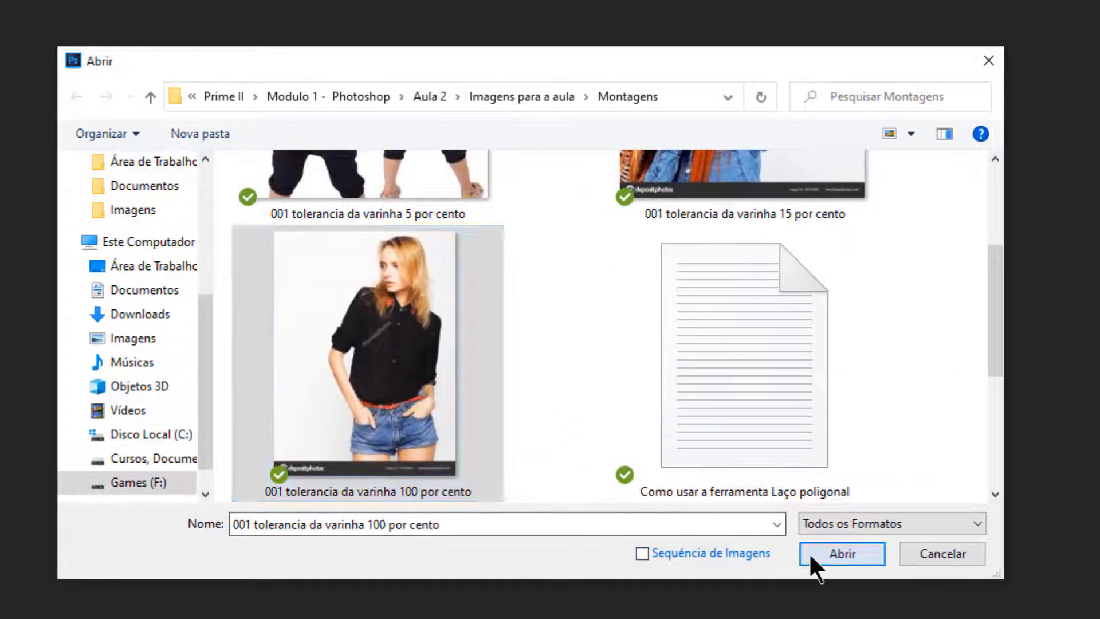
left_click(757, 515)
left_click(806, 407)
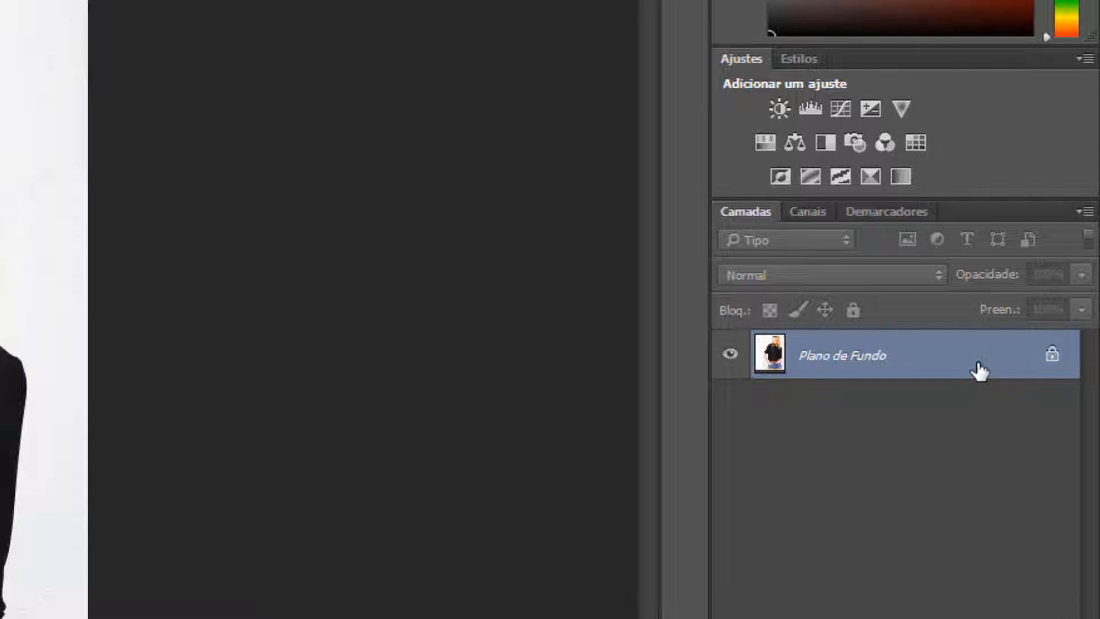
Step: Convert the locked Plano de Fundo background into a regular layer with the default name and settings
double_click(973, 364)
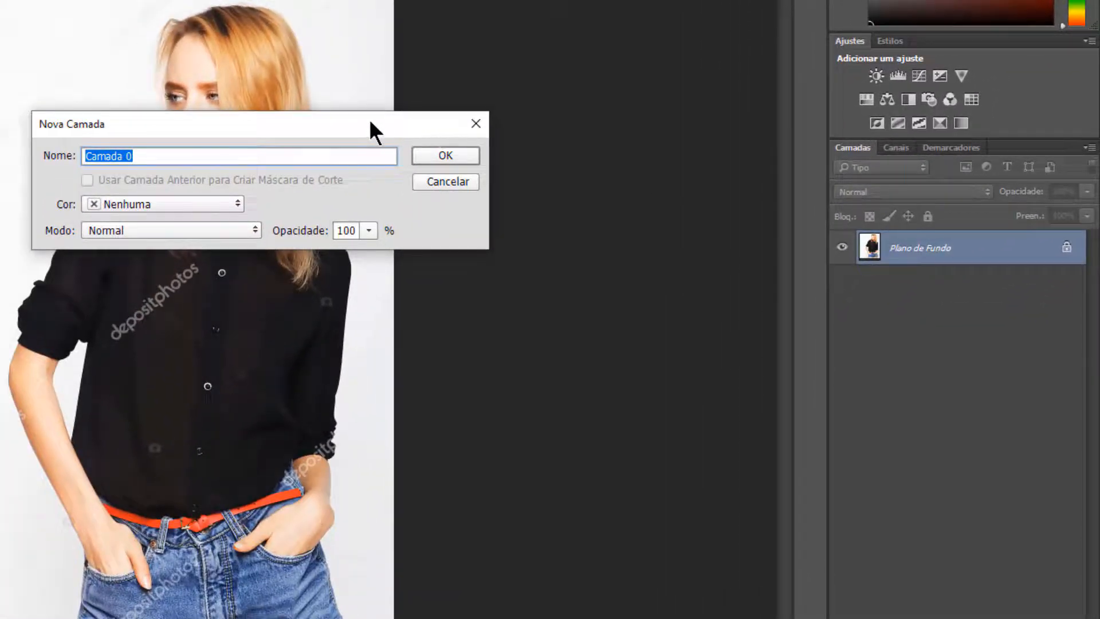
left_click_drag(369, 119, 529, 98)
left_click(599, 138)
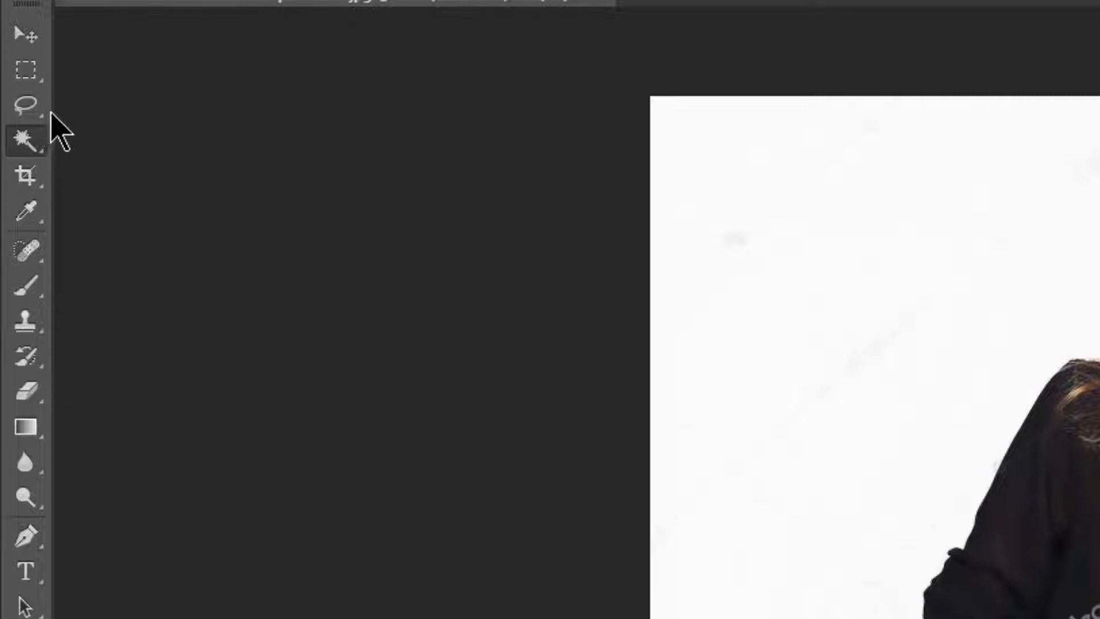
right_click(41, 152)
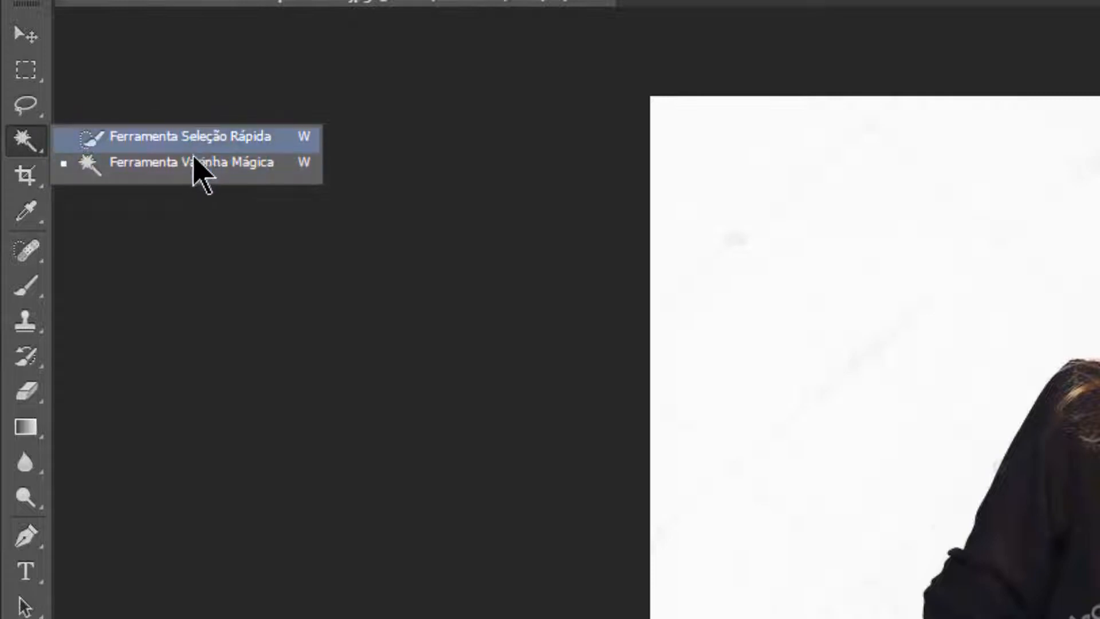
left_click(33, 218)
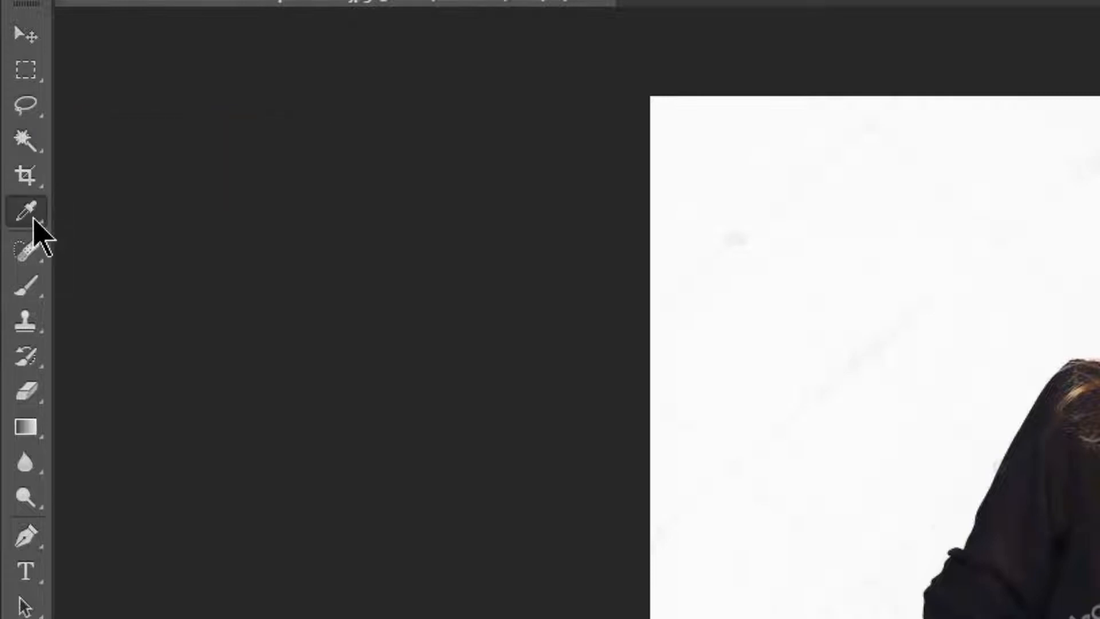
right_click(33, 220)
left_click(42, 296)
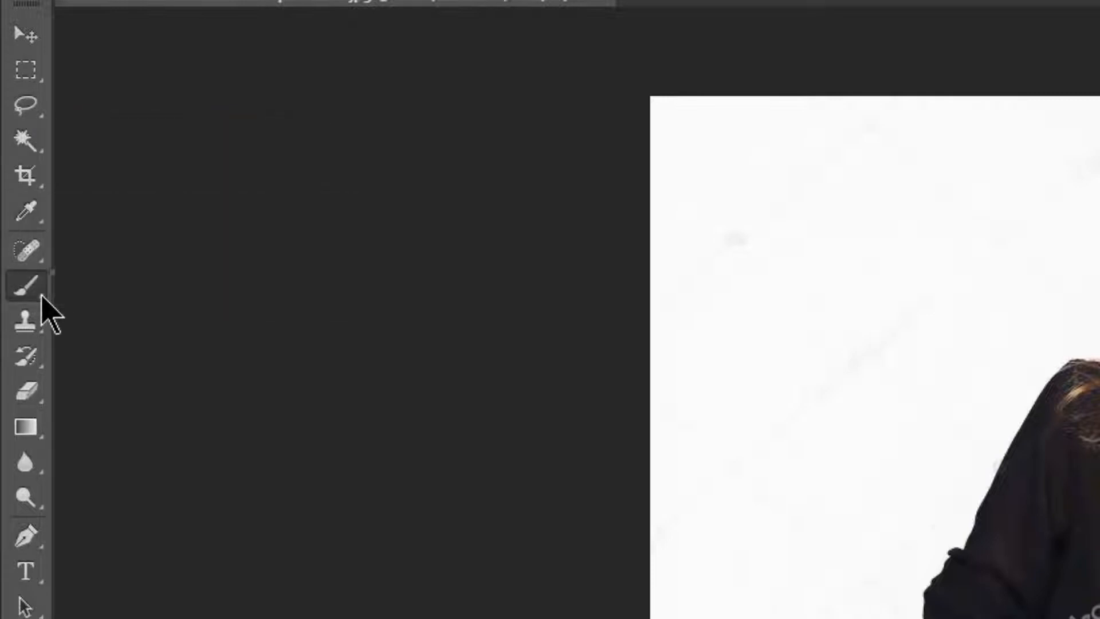
right_click(43, 296)
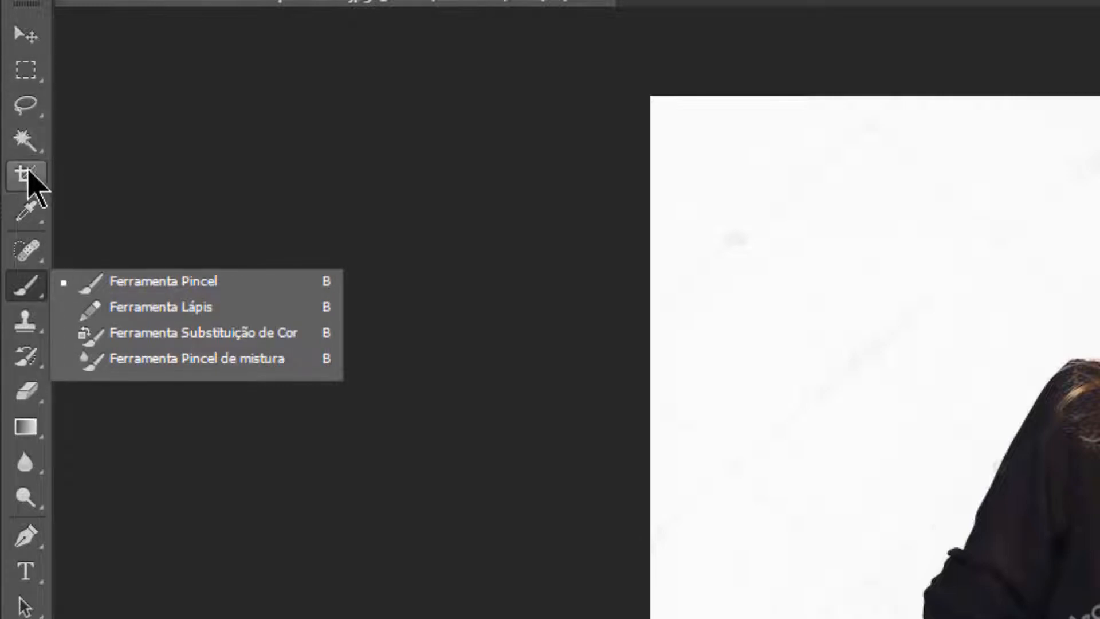
Step: Select the white backdrop around the woman with the Magic Wand (Varinha Mágica) and delete it
right_click(32, 148)
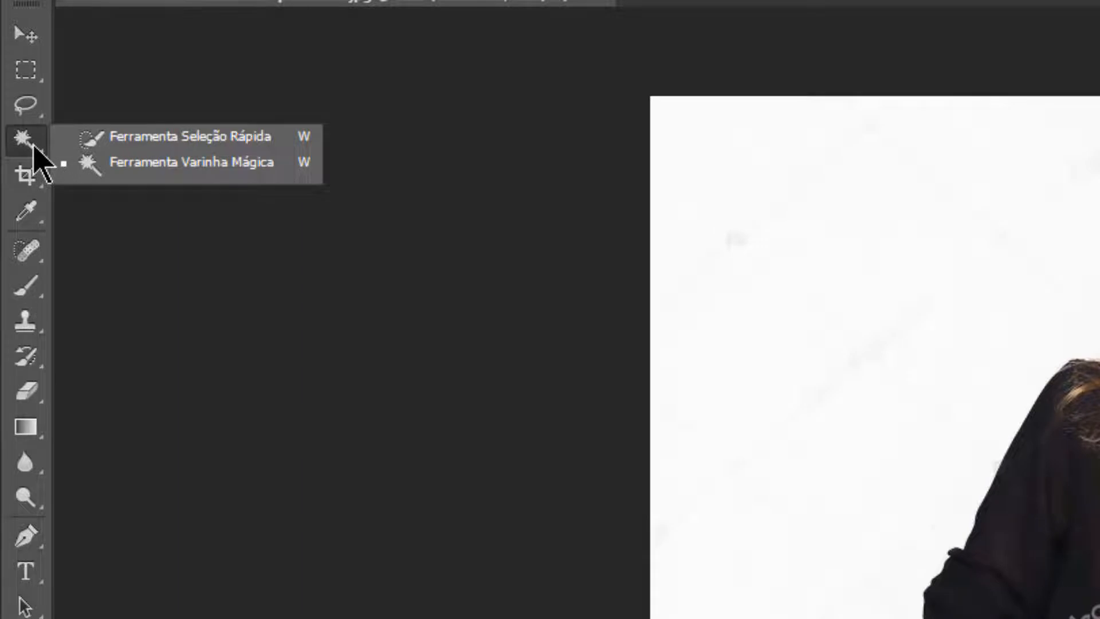
left_click(177, 163)
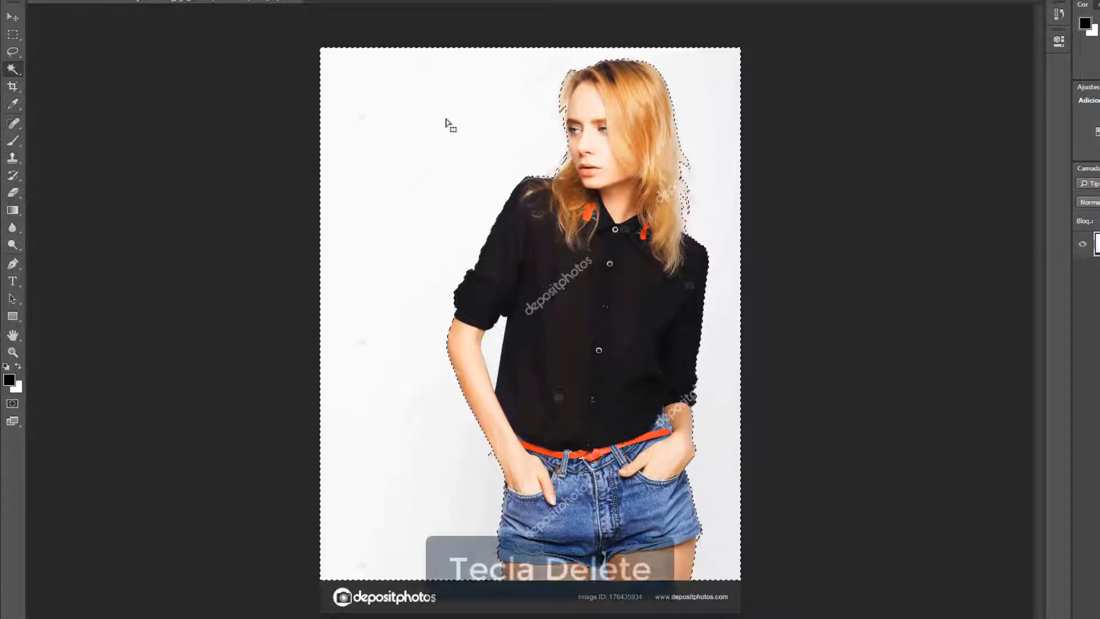
key("Delete")
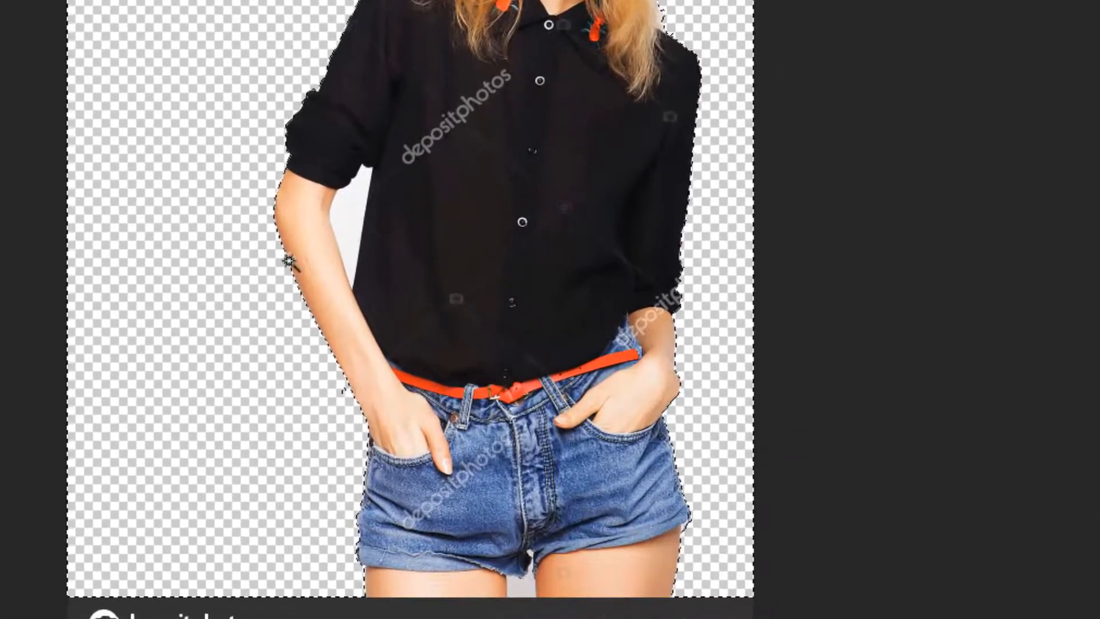
Step: Delete the leftover white areas between the woman's arm and torso and between her legs
left_click(347, 230)
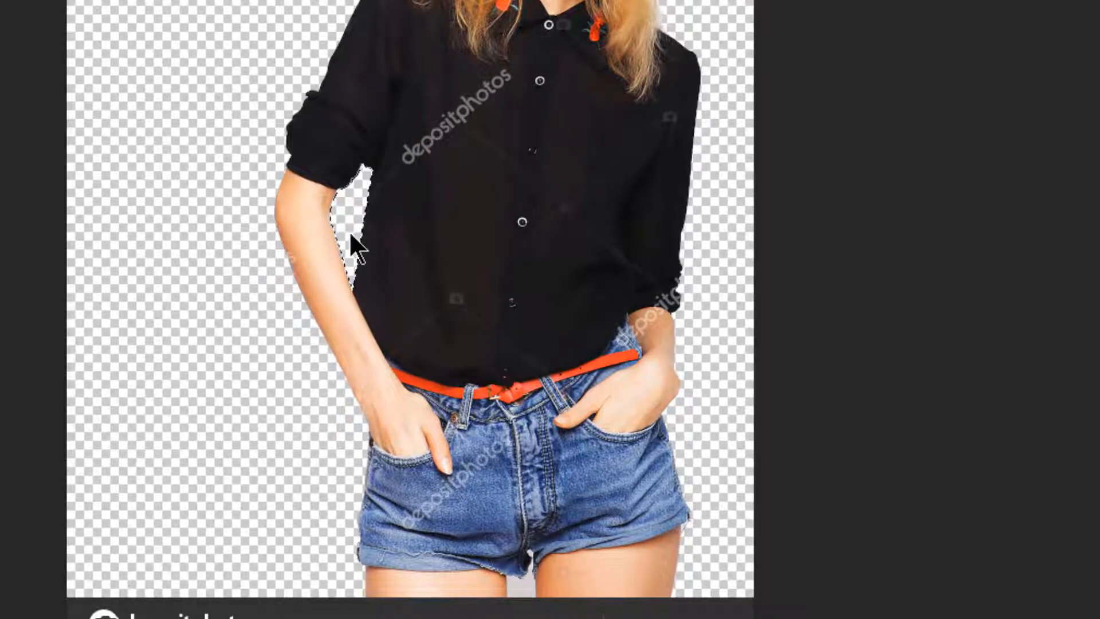
left_click(527, 589)
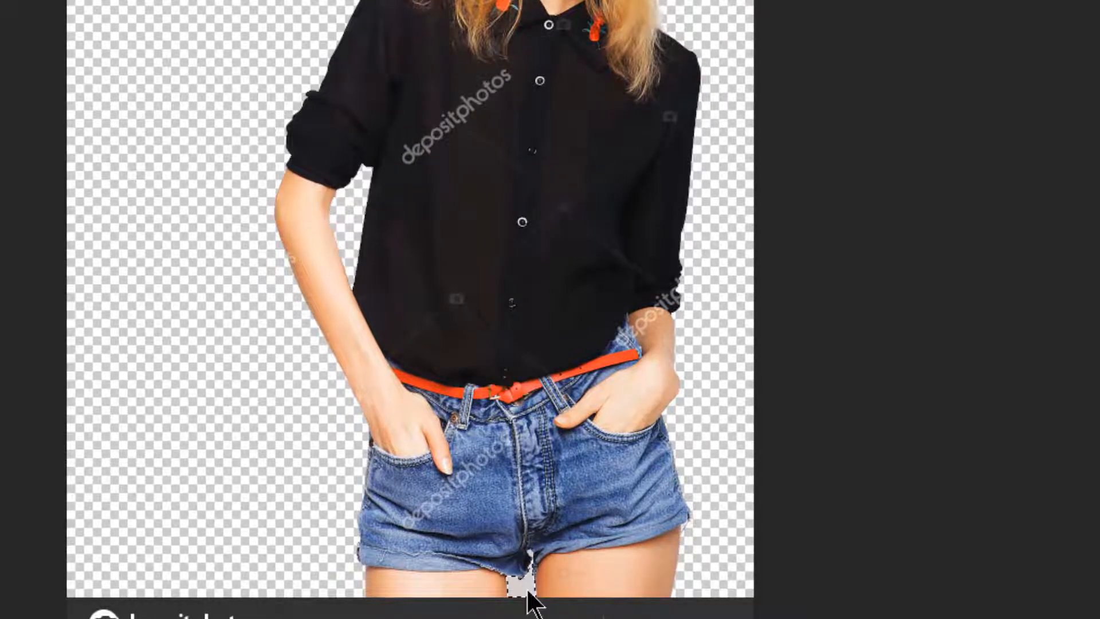
key("Delete")
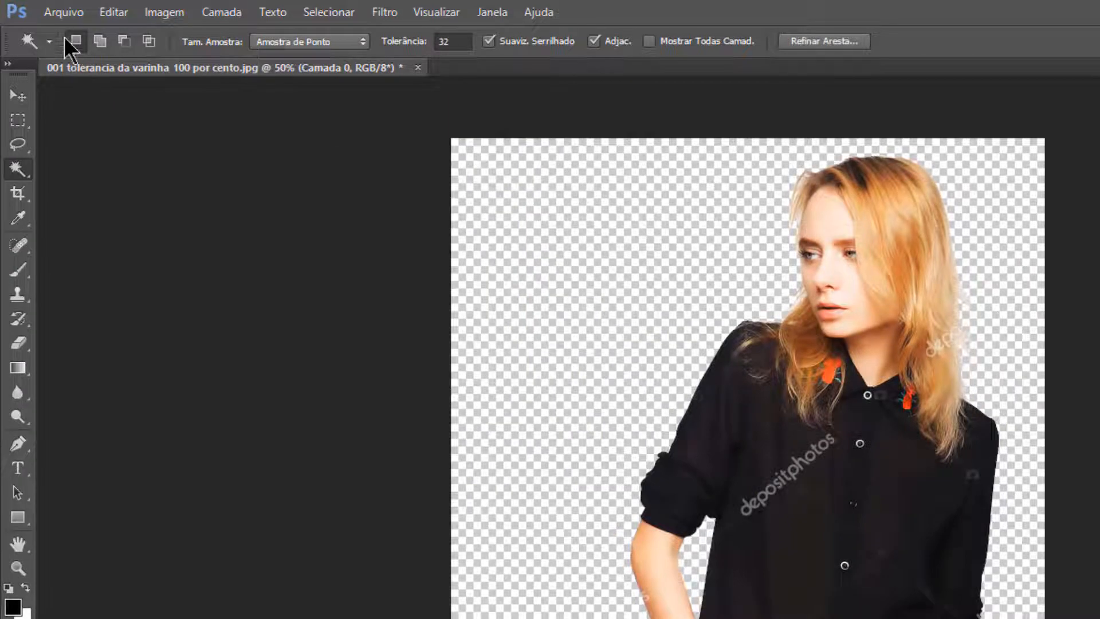
Step: Open the depositphotos_83715584 autumn landscape image from Área de Trabalho, leaving its missing colour profile as is
left_click(39, 7)
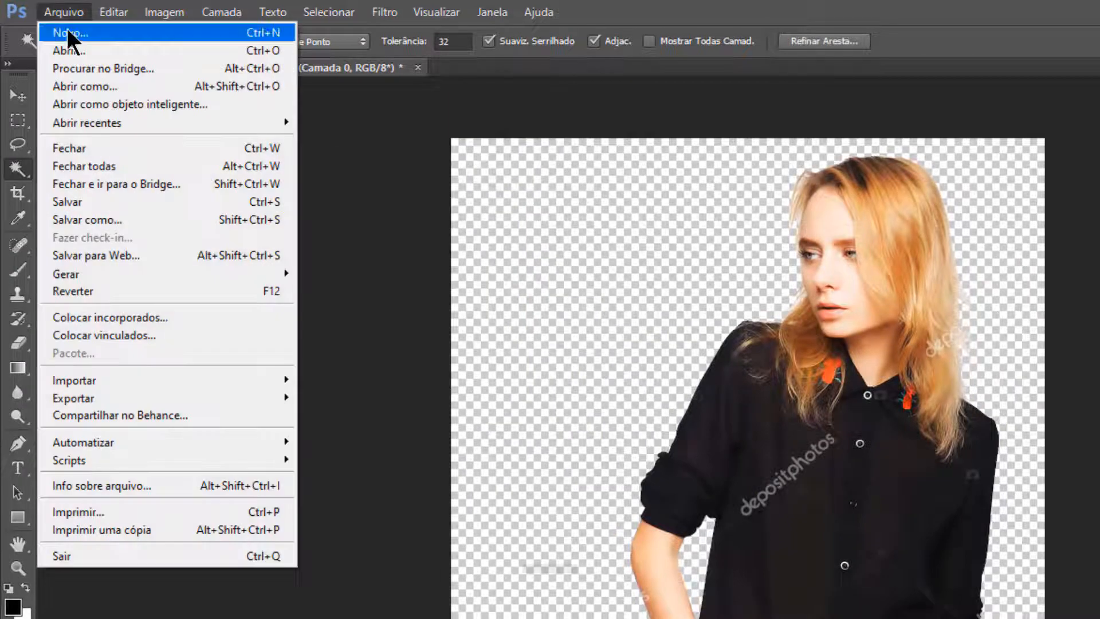
left_click(75, 51)
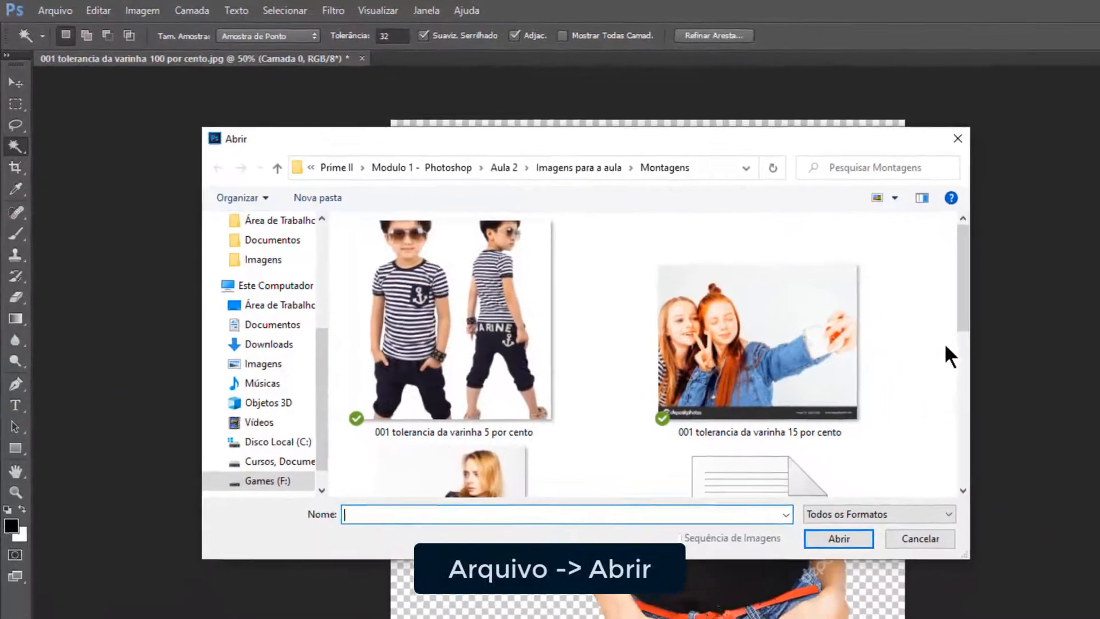
left_click_drag(318, 367, 303, 258)
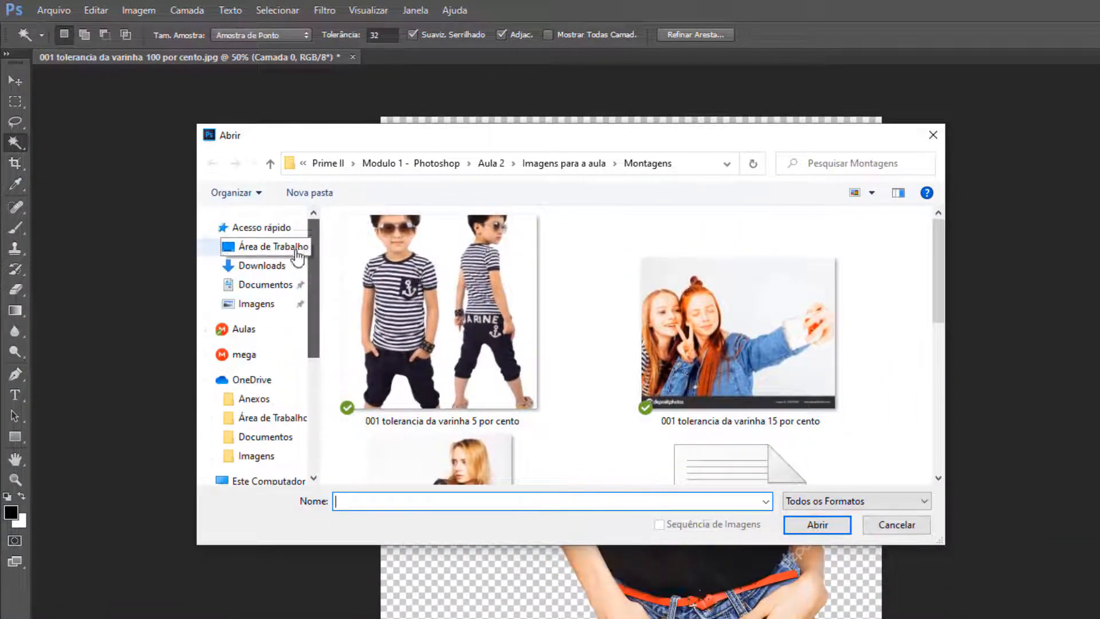
left_click(296, 251)
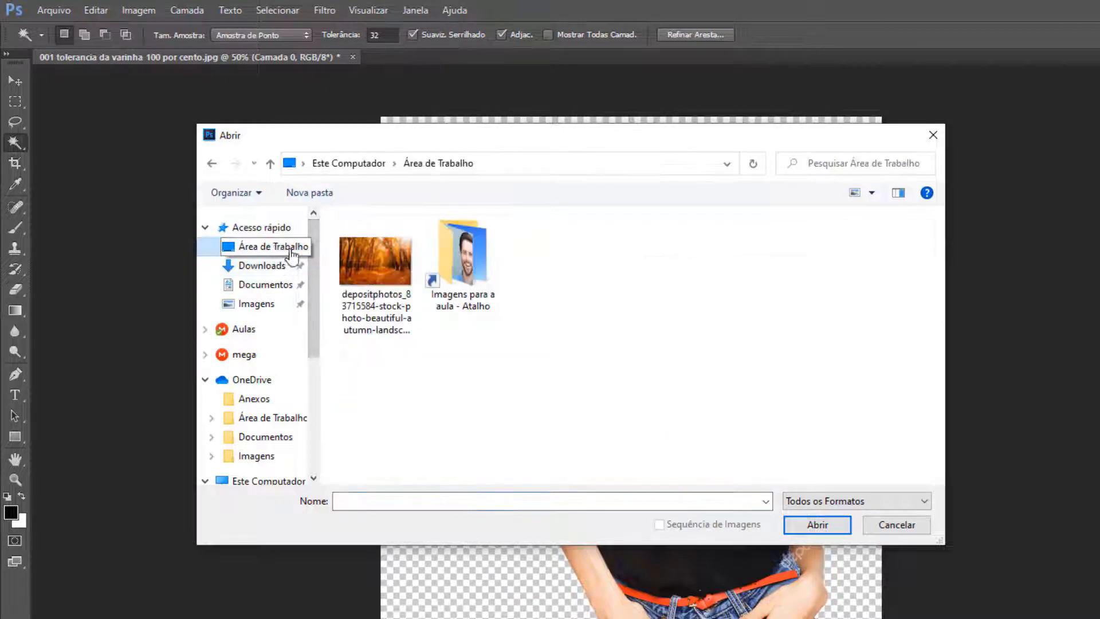
left_click(378, 331)
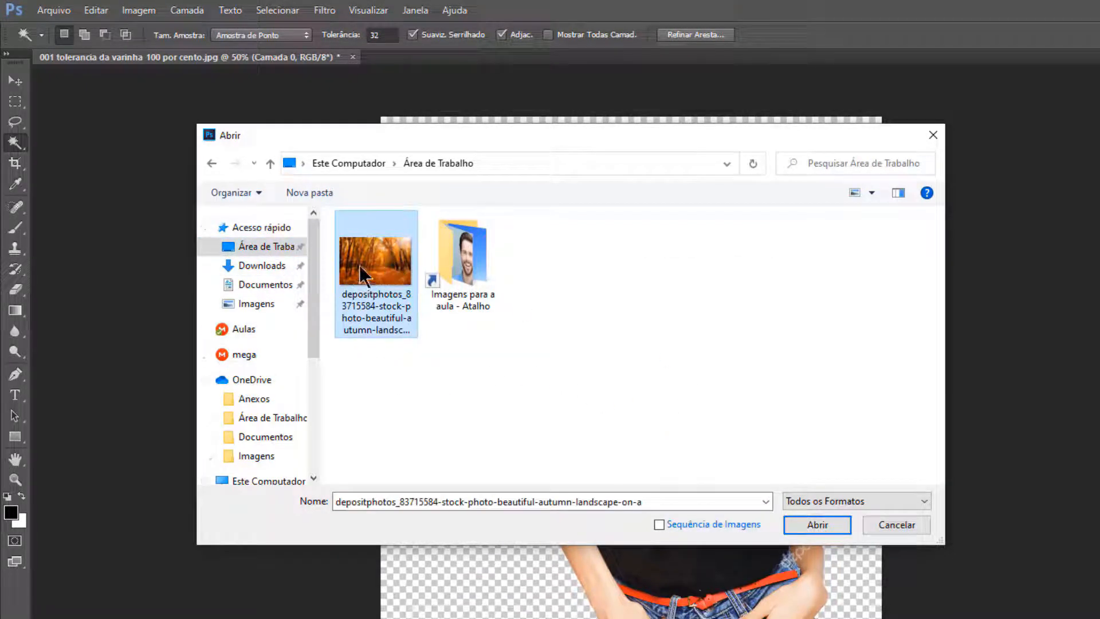
left_click(821, 523)
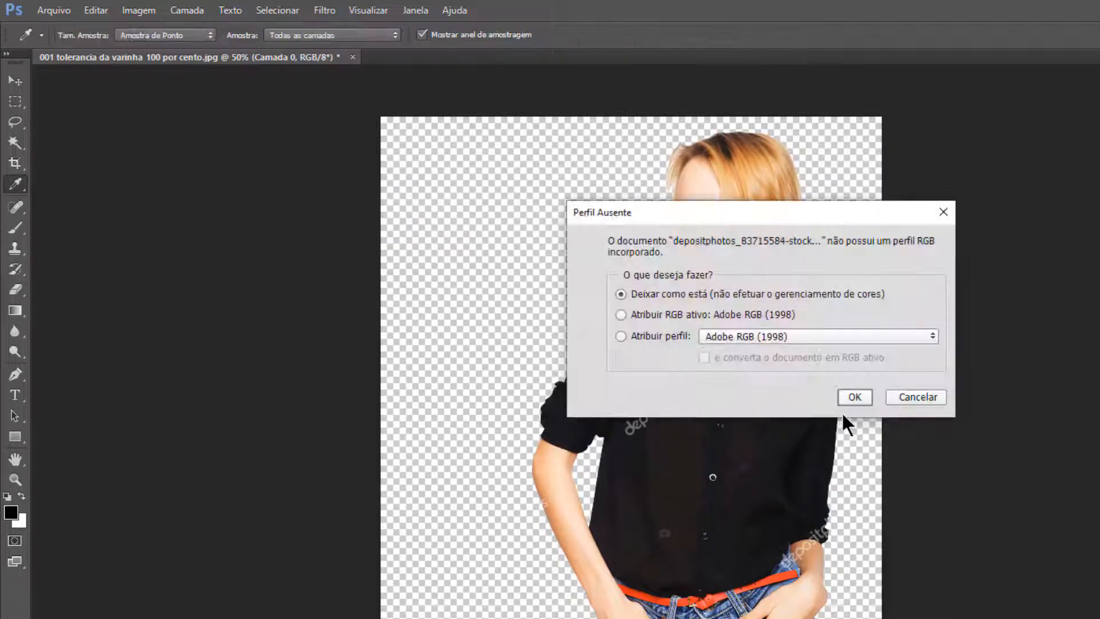
left_click(853, 398)
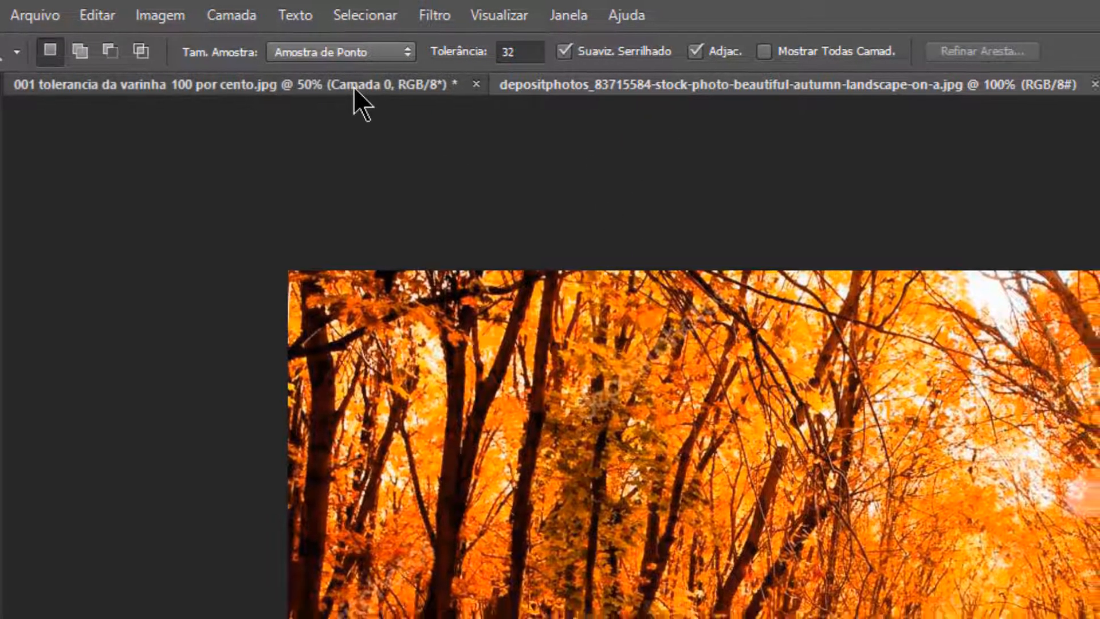
Step: Arrange the woman cutout and autumn landscape documents side by side with Todos Lado a Lado Verticalmente
left_click(353, 87)
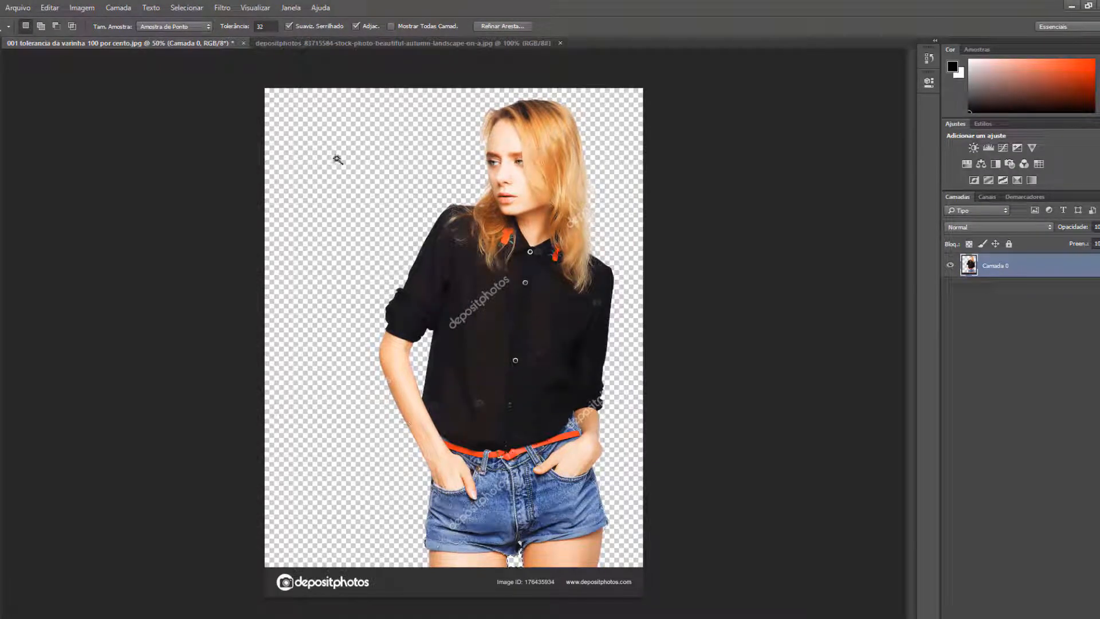
key("ctrl+Tab")
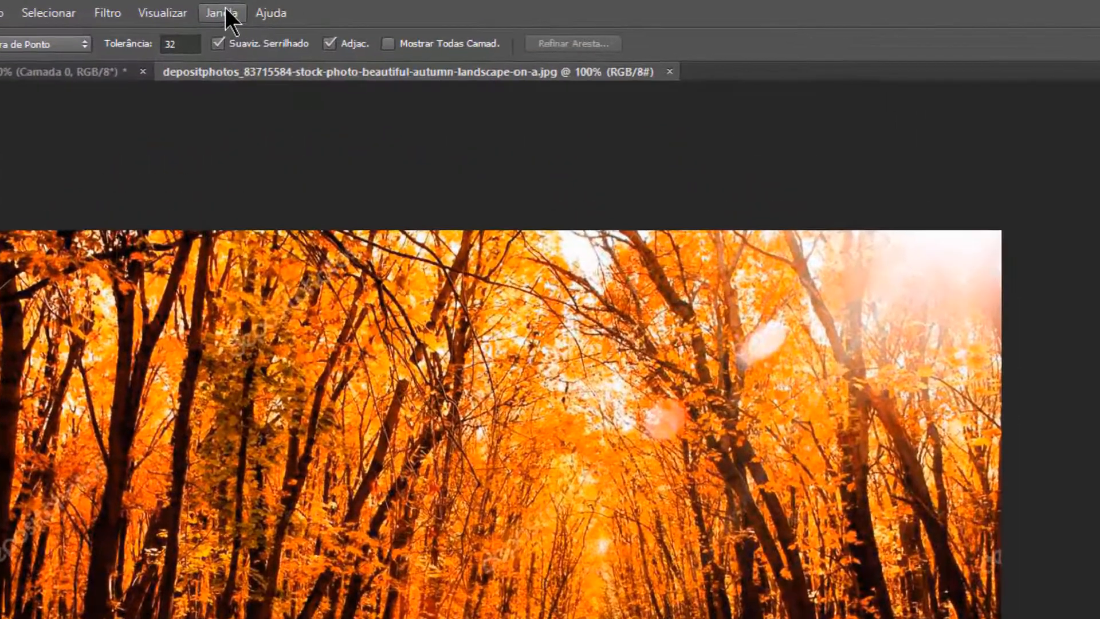
left_click(300, 7)
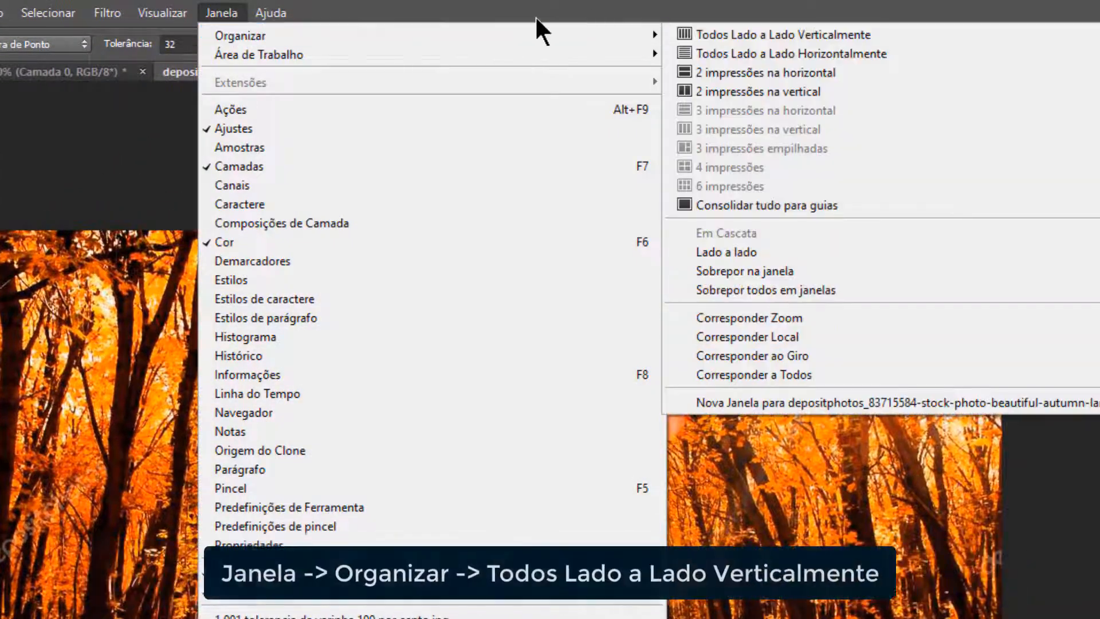
mouse_move(659, 35)
left_click(706, 32)
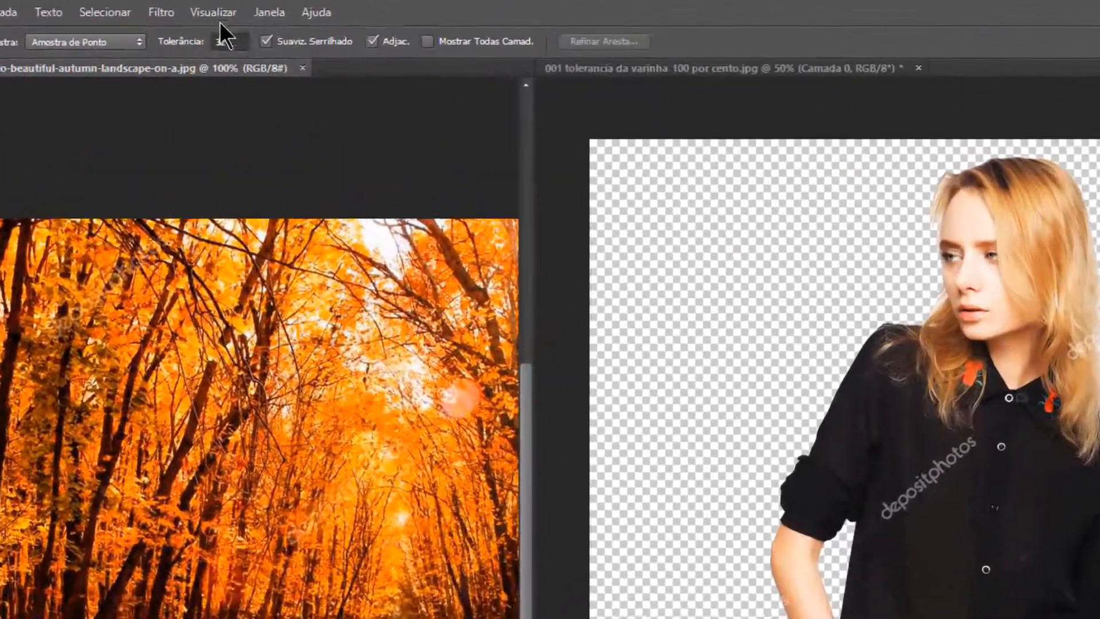
Step: Consolidate the side-by-side documents back into tabs with Consolidar tudo para guias
left_click(257, 14)
mouse_move(296, 8)
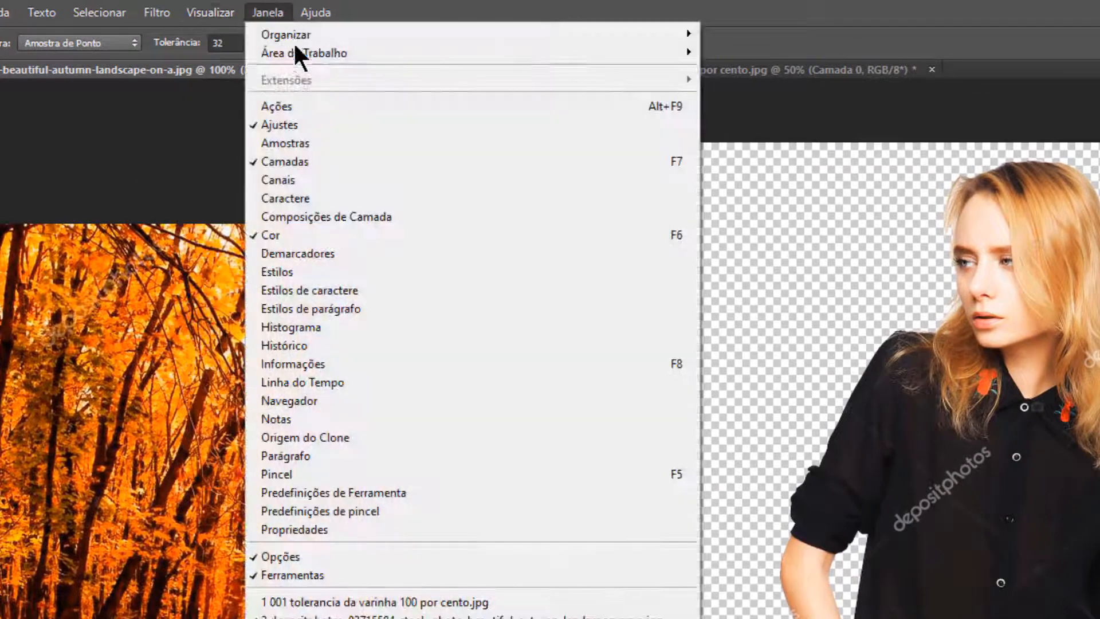
mouse_move(319, 24)
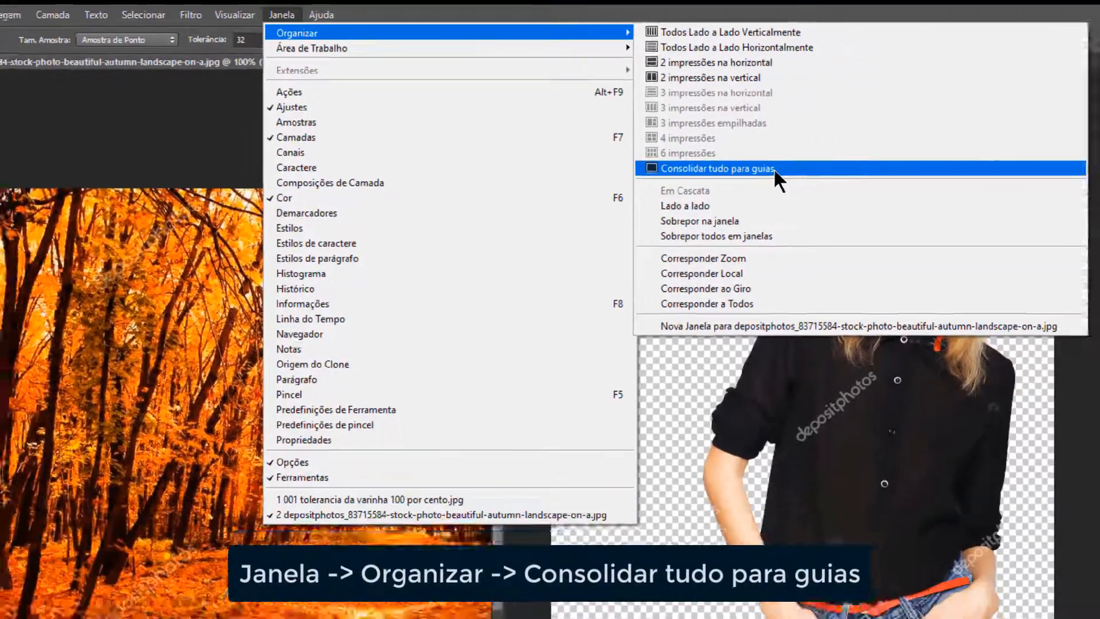
left_click(866, 200)
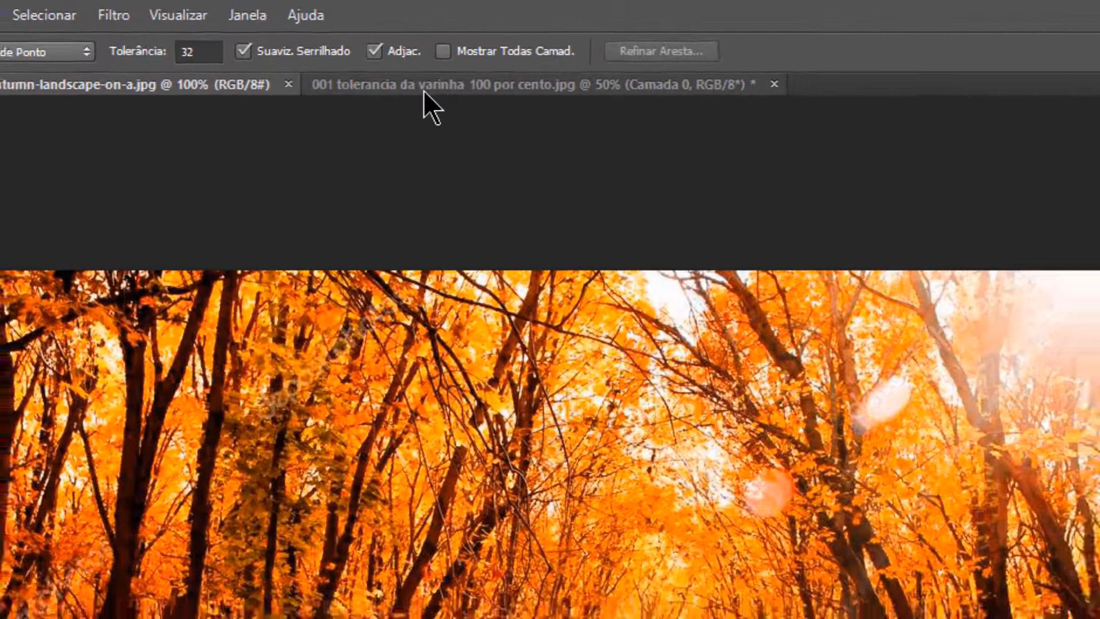
Step: Select the entire canvas of the woman cutout document and copy it
left_click(424, 91)
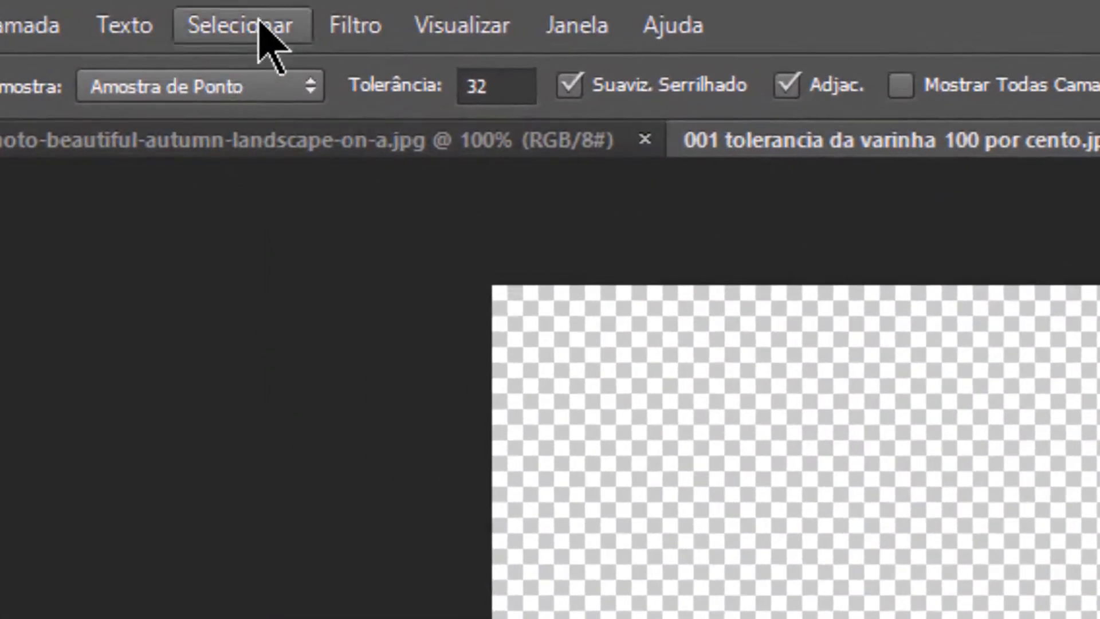
left_click(202, 8)
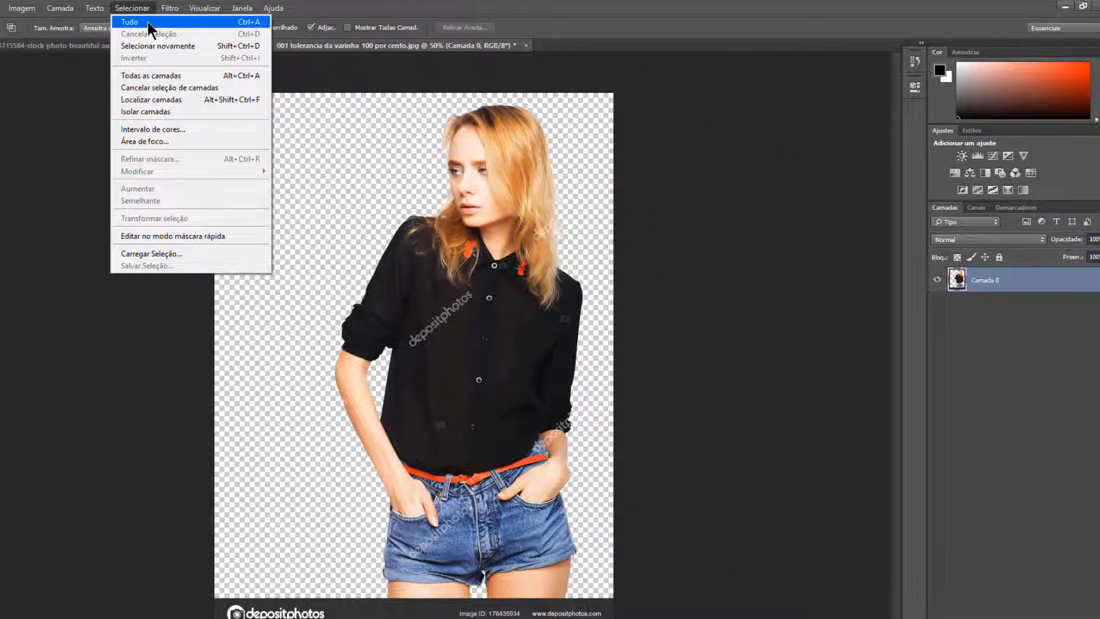
left_click(148, 23)
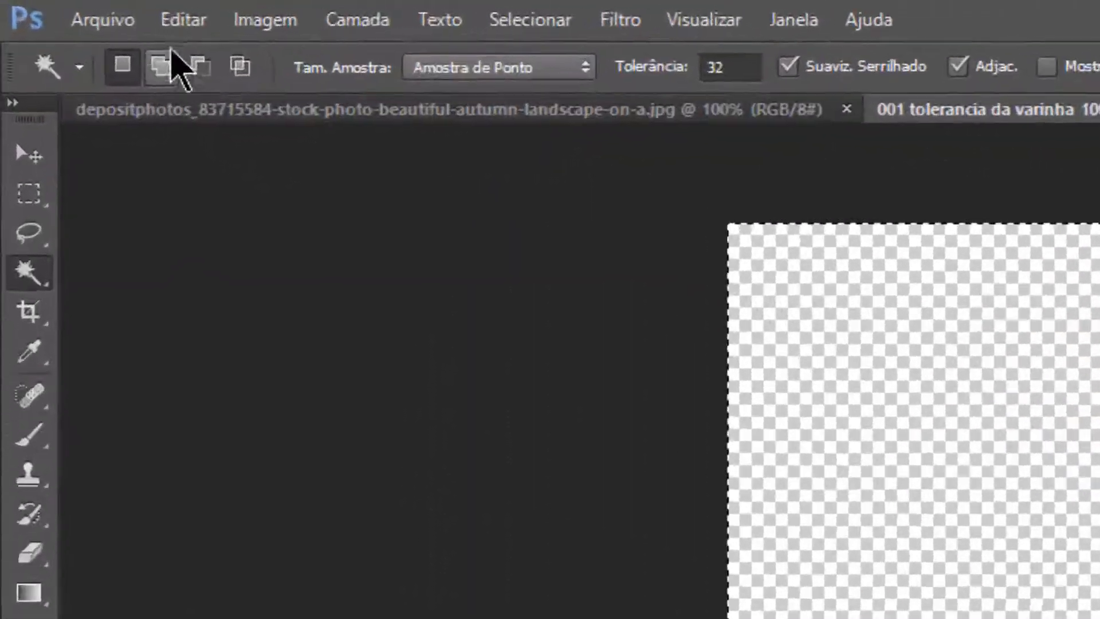
left_click(92, 11)
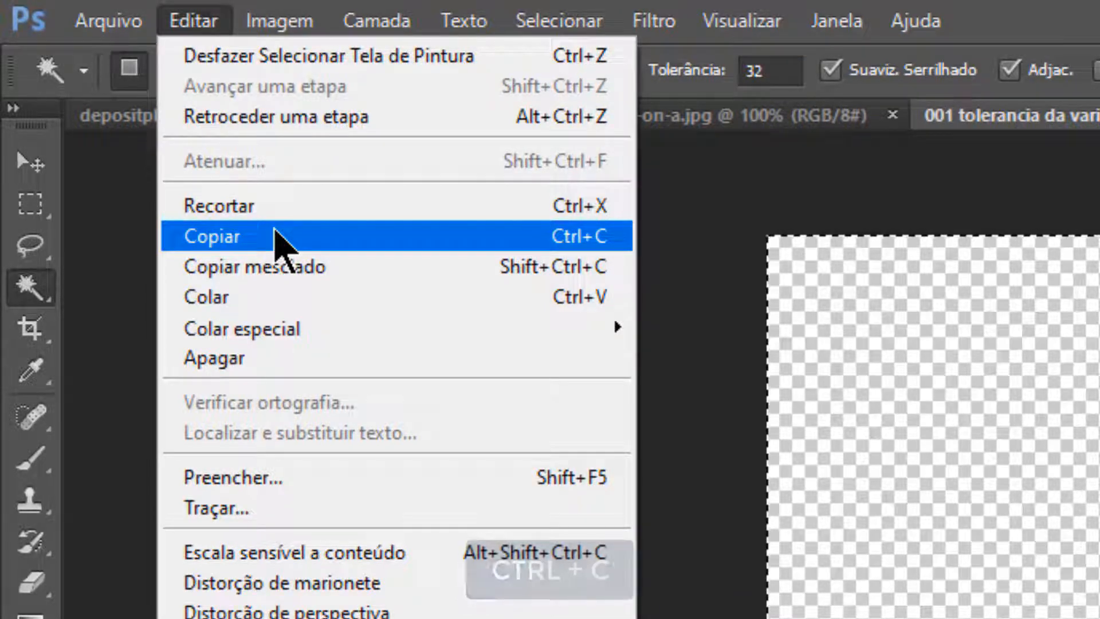
left_click(275, 235)
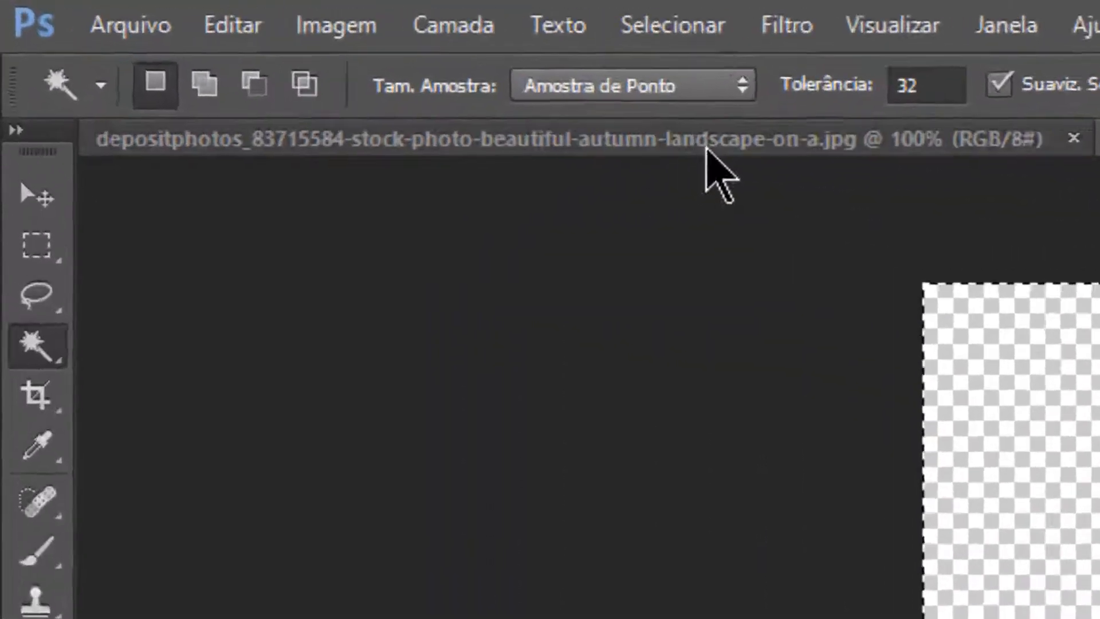
Step: Paste the copied woman cutout into the depositphotos_83715584 autumn landscape document
left_click(706, 150)
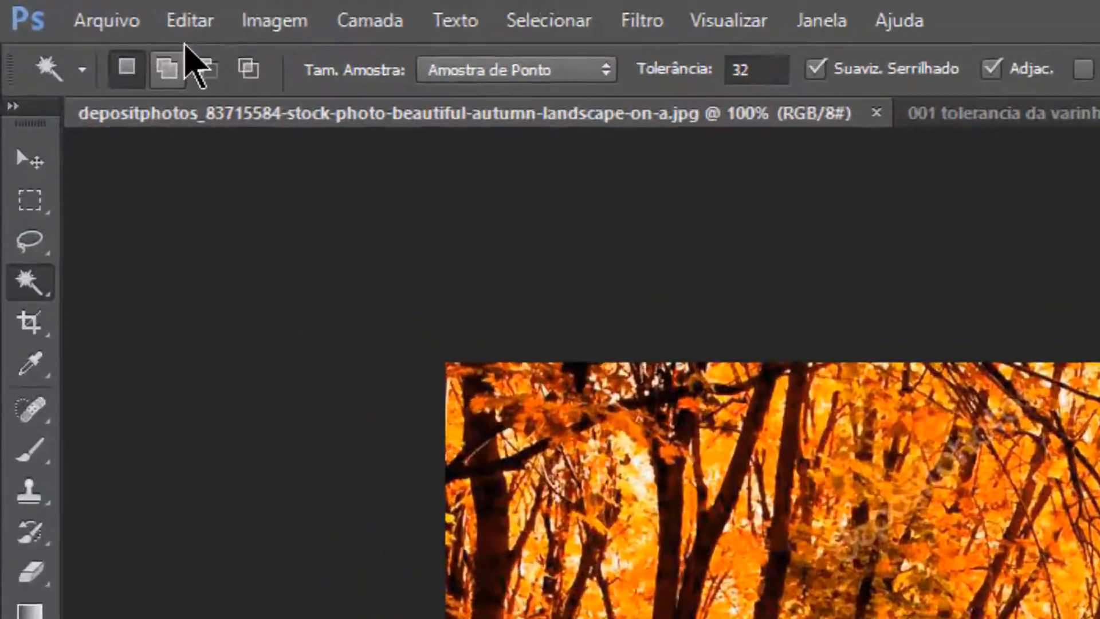
left_click(69, 7)
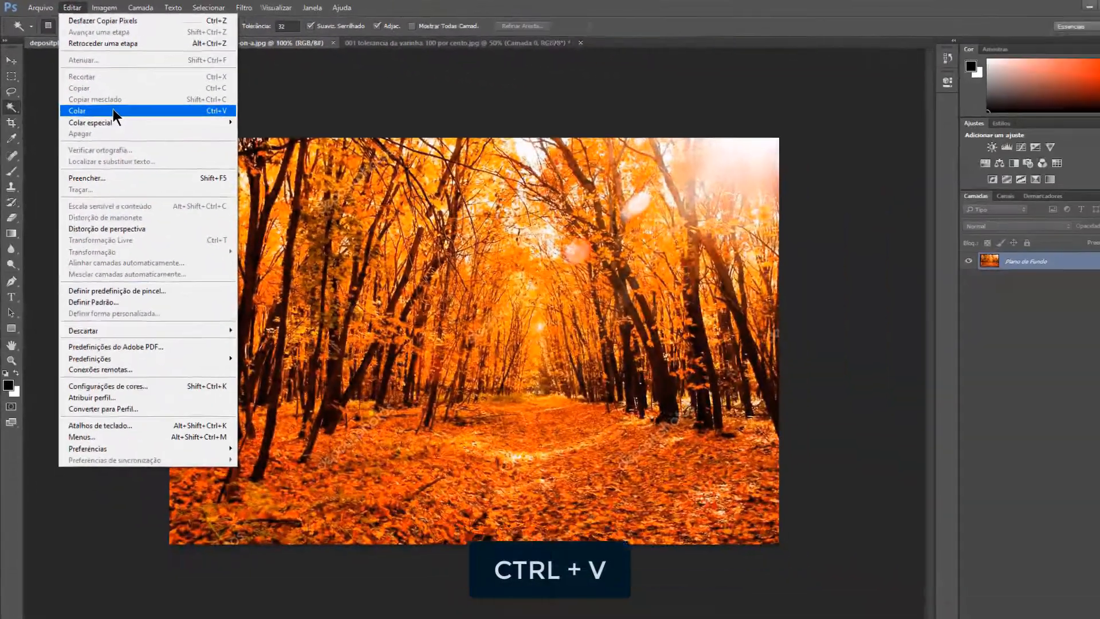
left_click(330, 320)
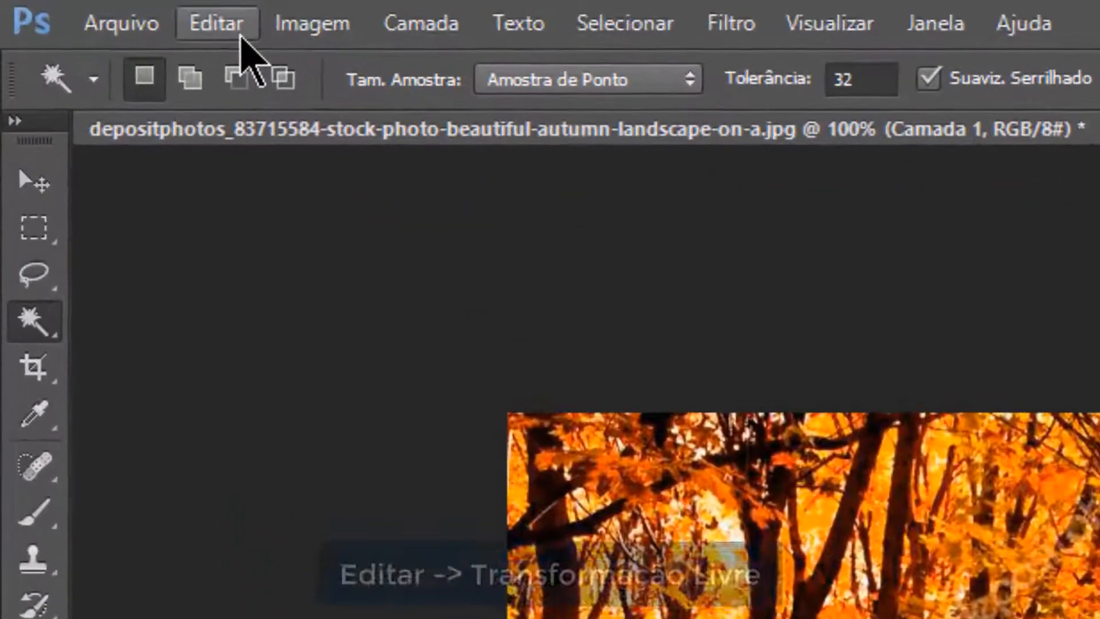
Step: Scale the pasted woman down proportionally with Transformação Livre and place her in the right part of the autumn landscape
left_click(241, 36)
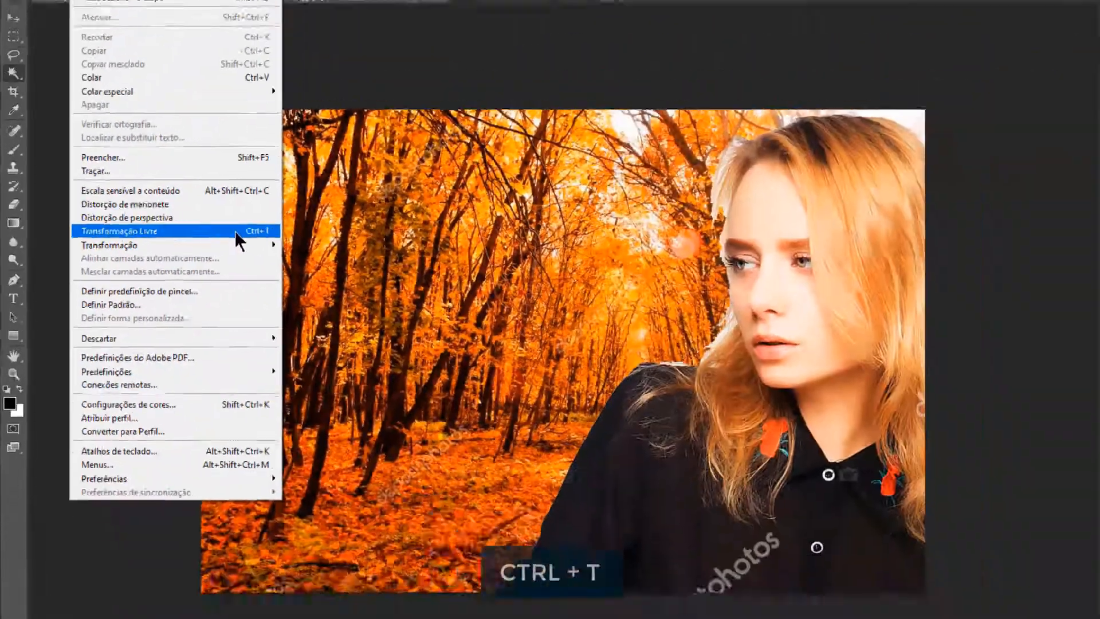
left_click(638, 237)
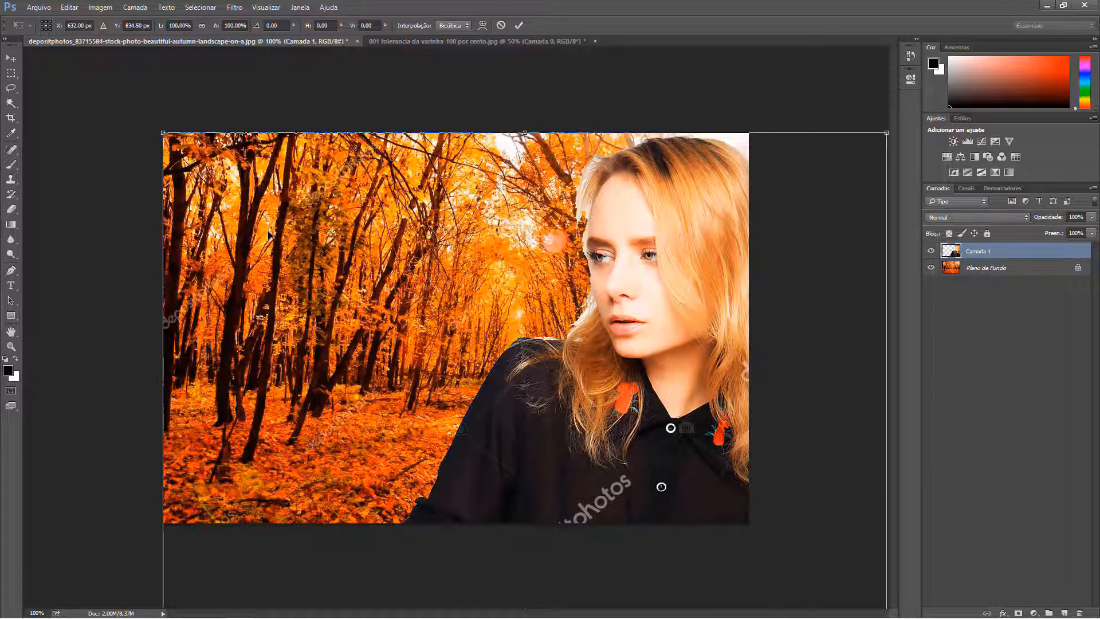
key("ctrl+minus")
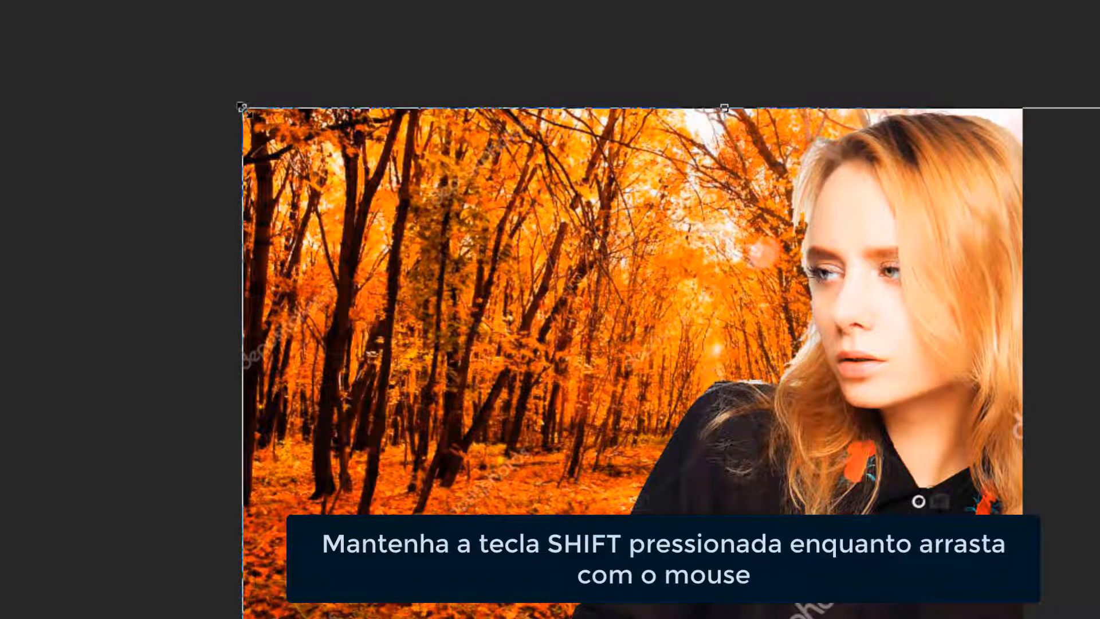
left_click_drag(242, 107, 425, 346)
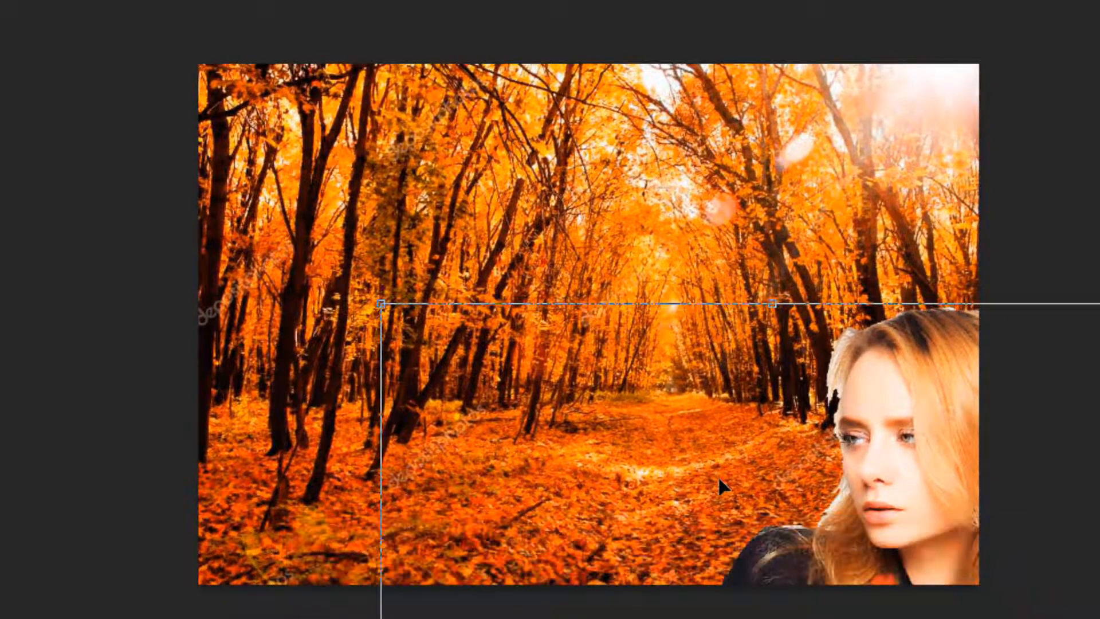
left_click_drag(688, 432, 533, 237)
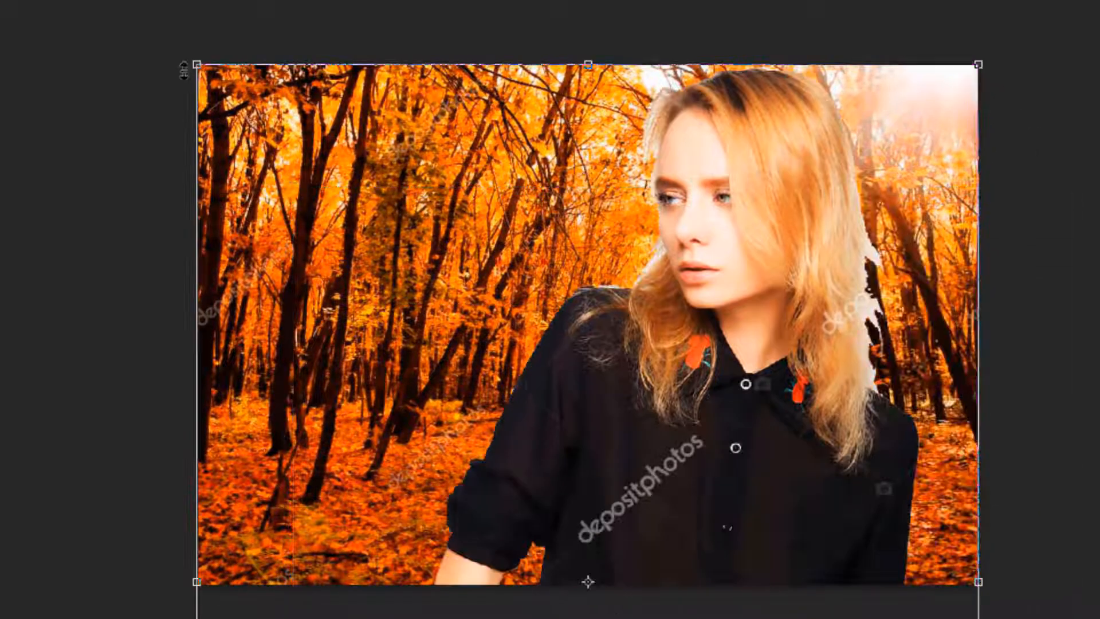
left_click_drag(194, 66, 663, 190)
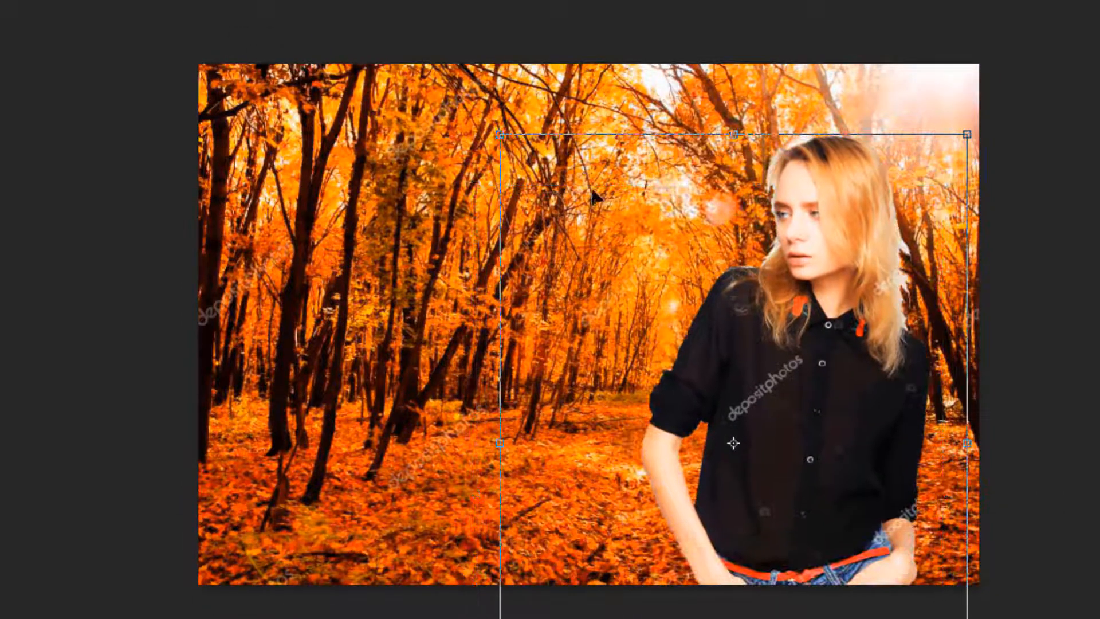
left_click_drag(501, 135, 552, 200)
left_click_drag(730, 391, 733, 285)
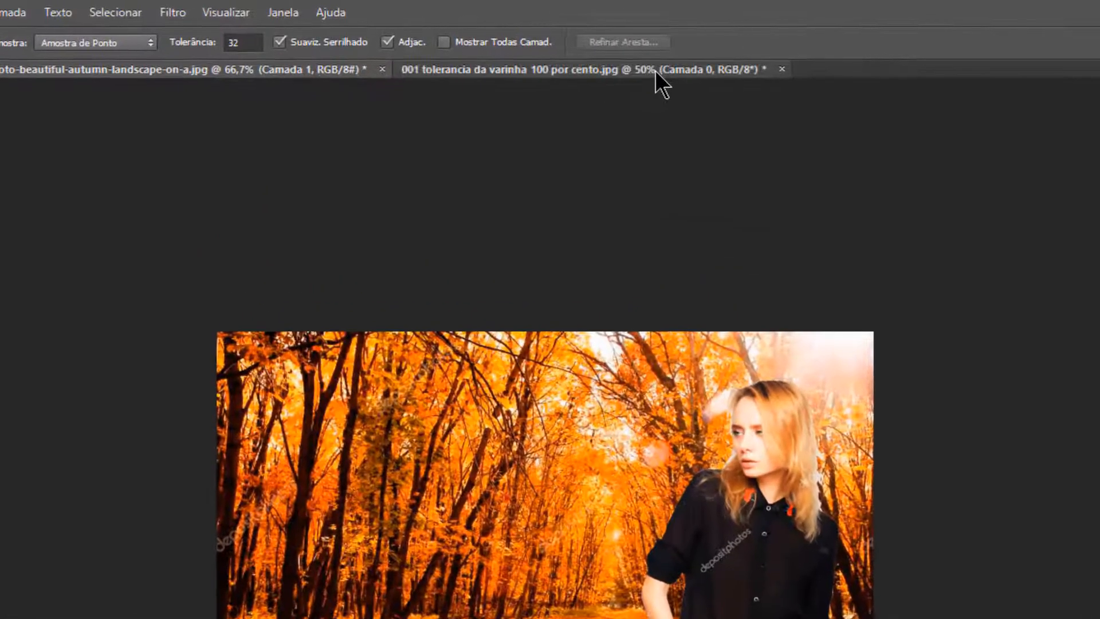
Step: Close the woman cutout and autumn landscape documents without saving their changes
left_click(524, 42)
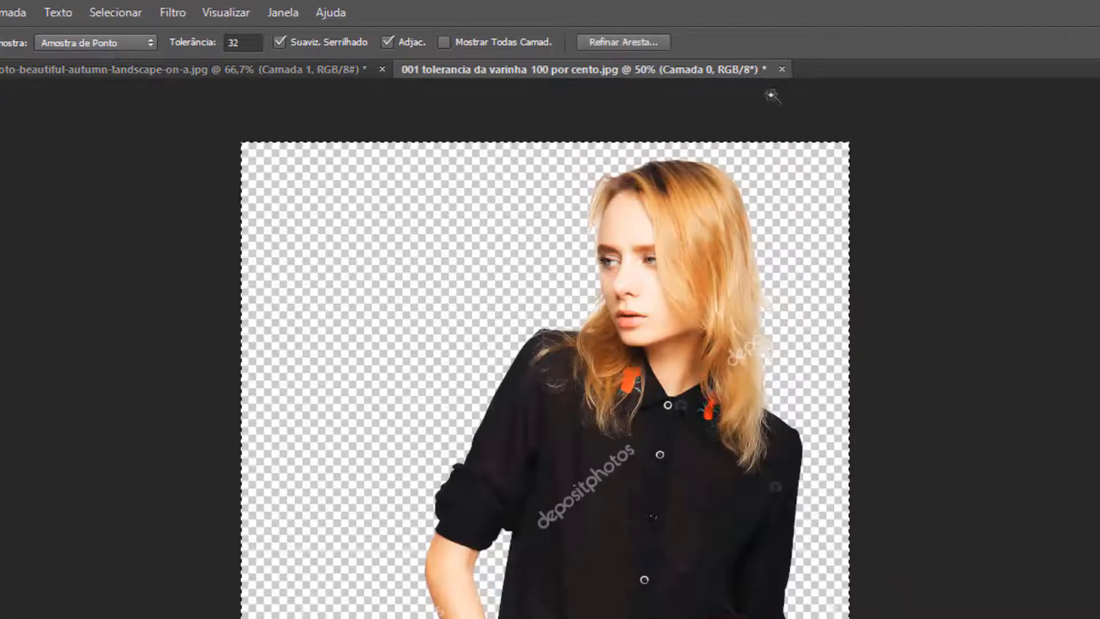
left_click(782, 70)
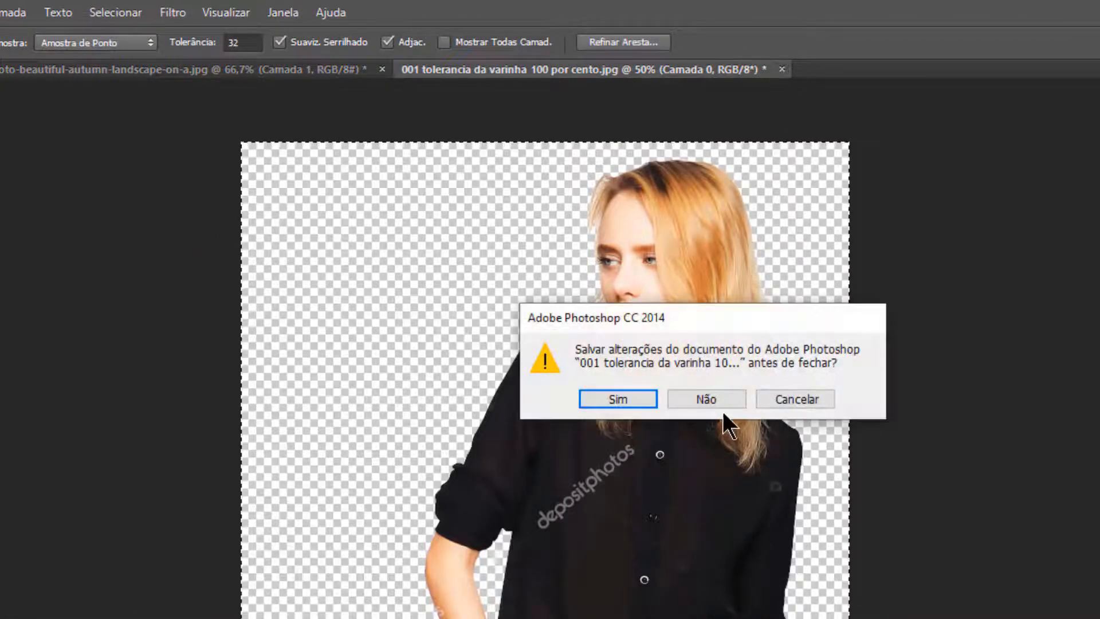
left_click(720, 403)
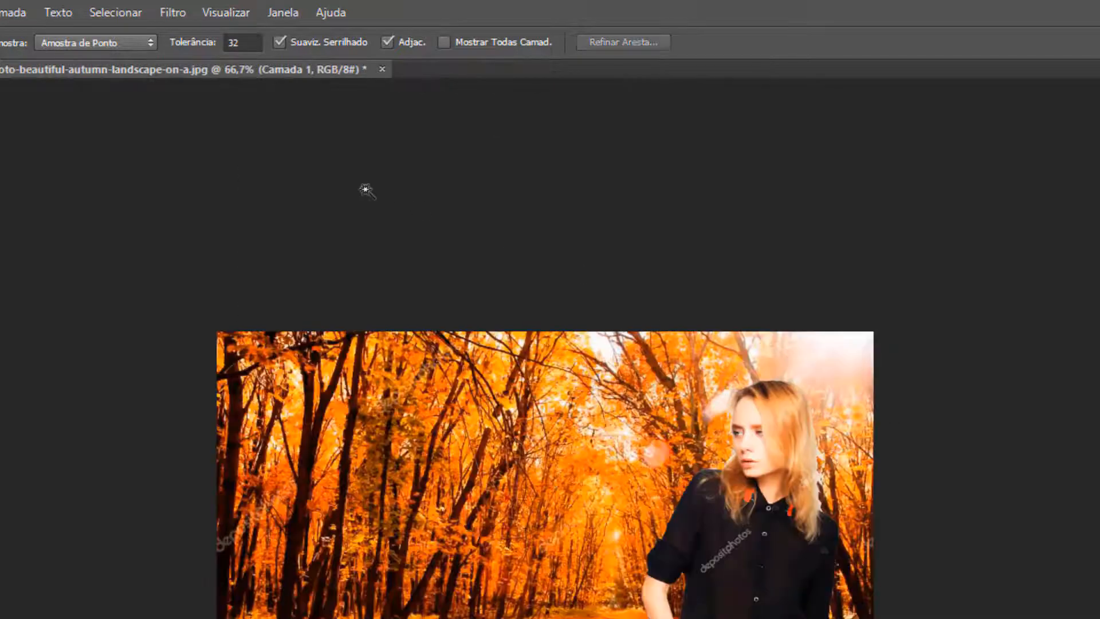
left_click(382, 70)
left_click(683, 392)
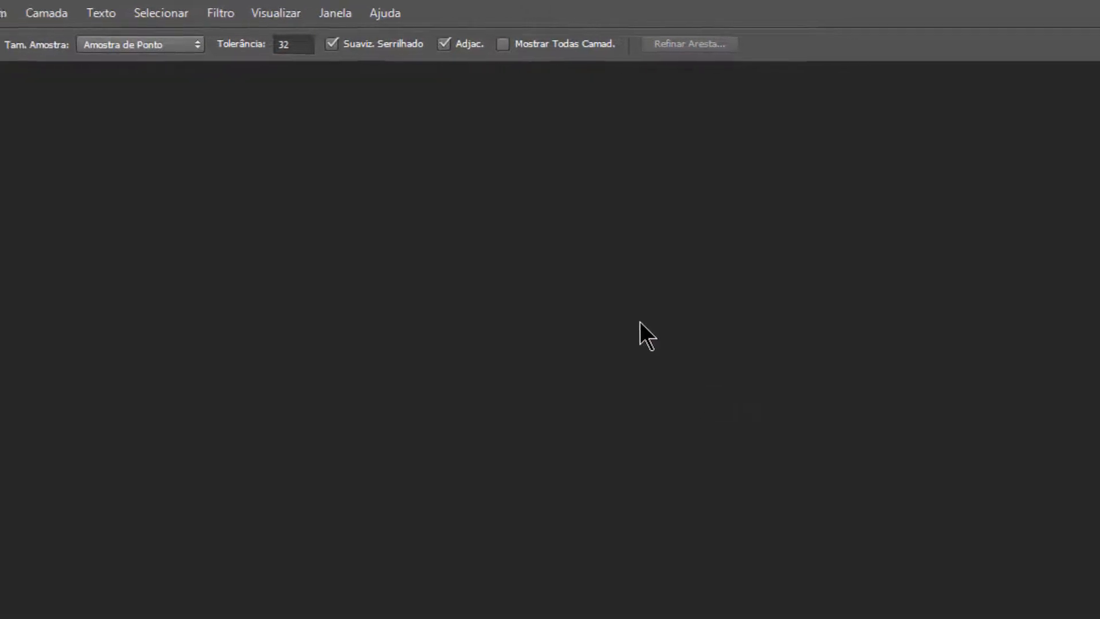
Step: Open the image 001 tolerancia da varinha 15 por cento from the Montagens folder inside Imagens para a aula
left_click(86, 17)
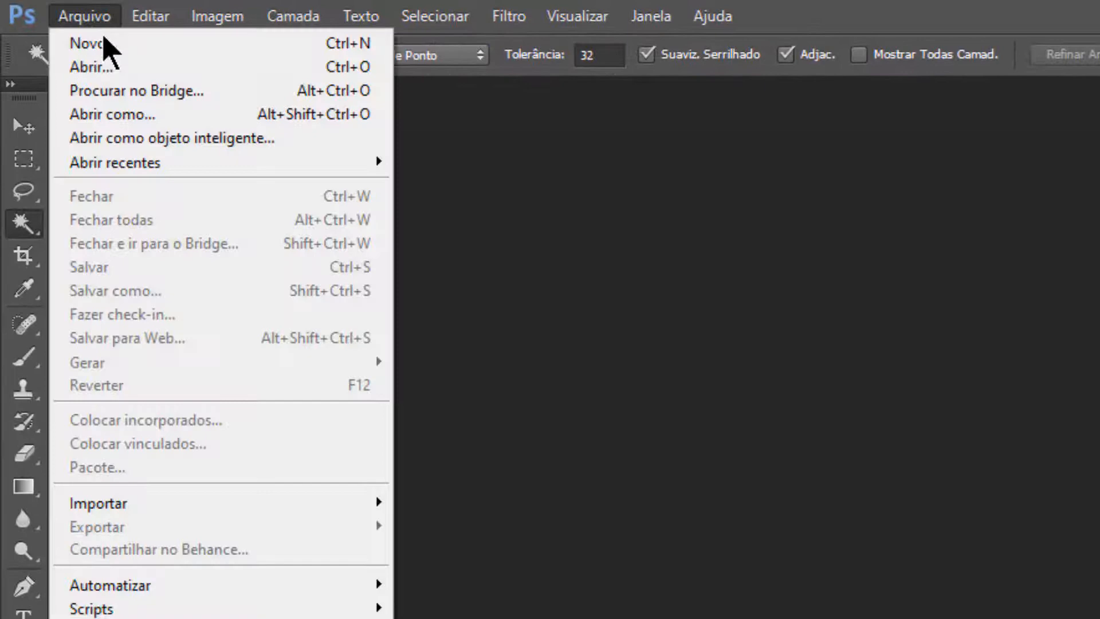
left_click(126, 80)
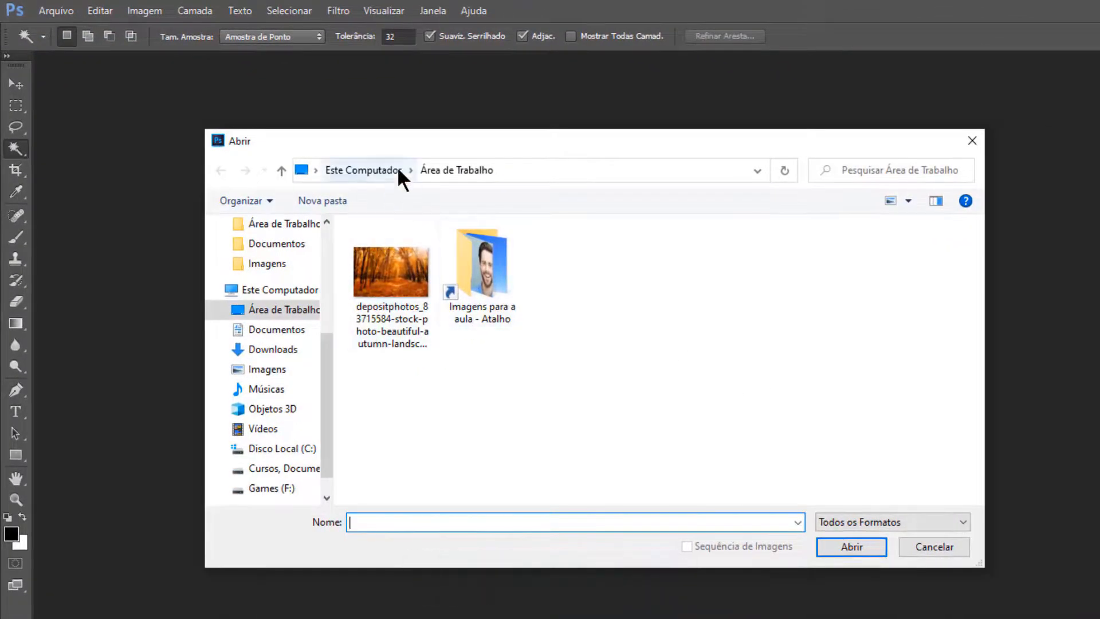
double_click(469, 243)
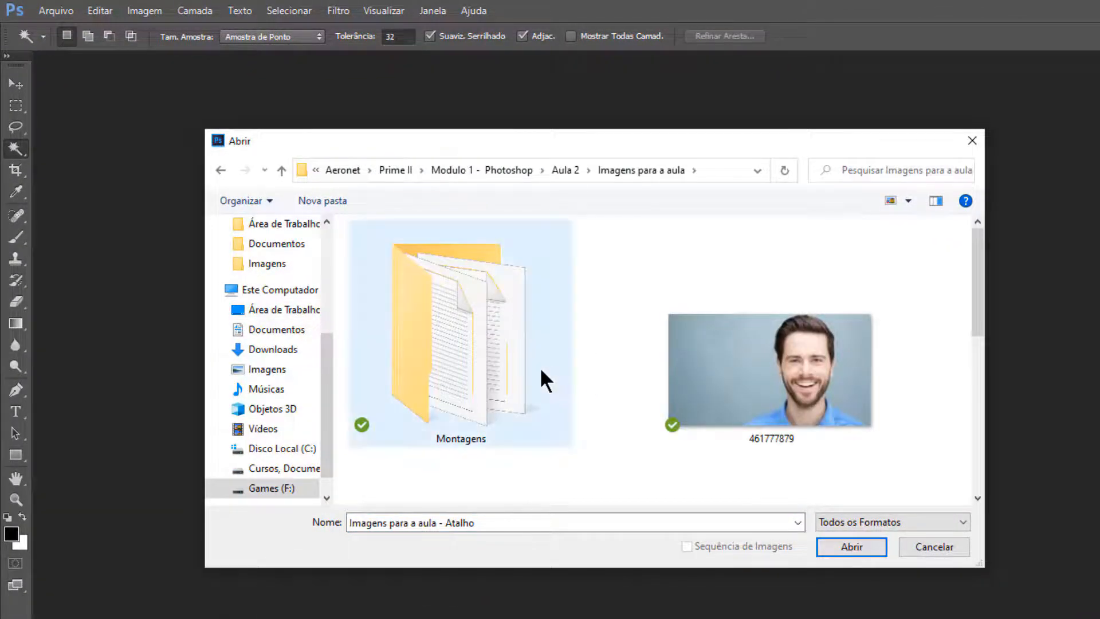
double_click(541, 371)
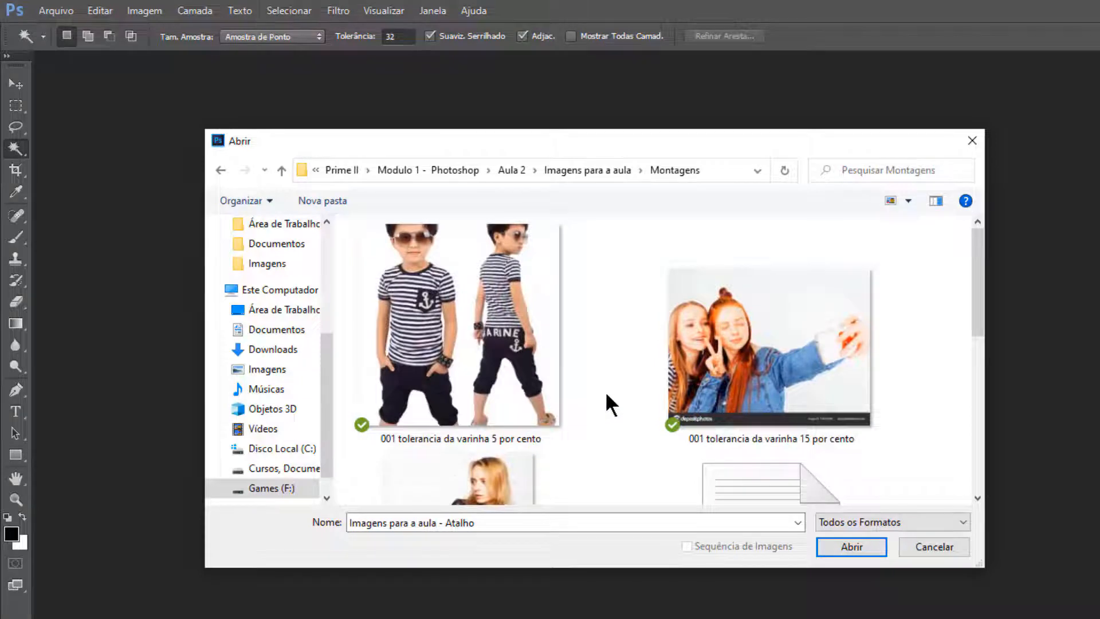
left_click(784, 359)
left_click(853, 546)
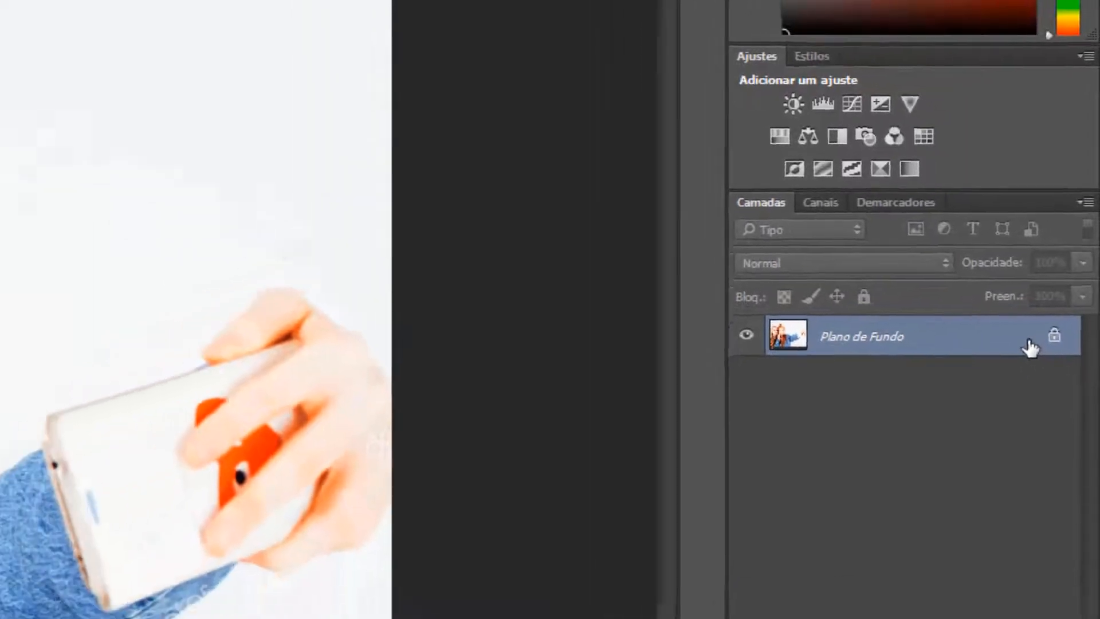
Step: Convert the locked Plano de Fundo of the selfie photo into a regular layer named Camada 0
double_click(1023, 384)
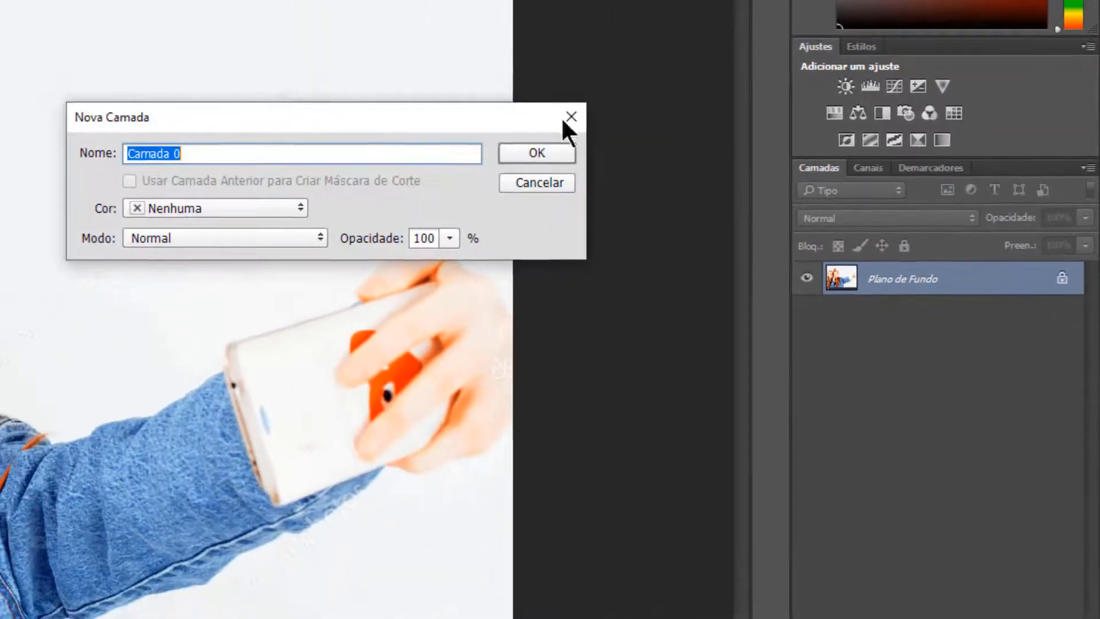
left_click_drag(270, 111, 271, 96)
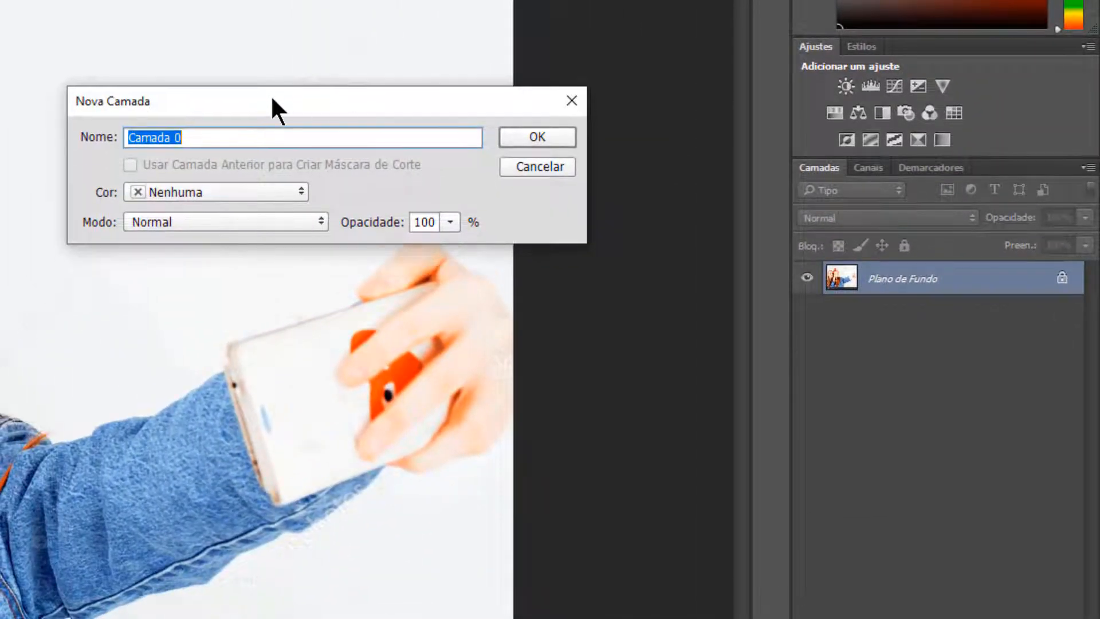
left_click(529, 137)
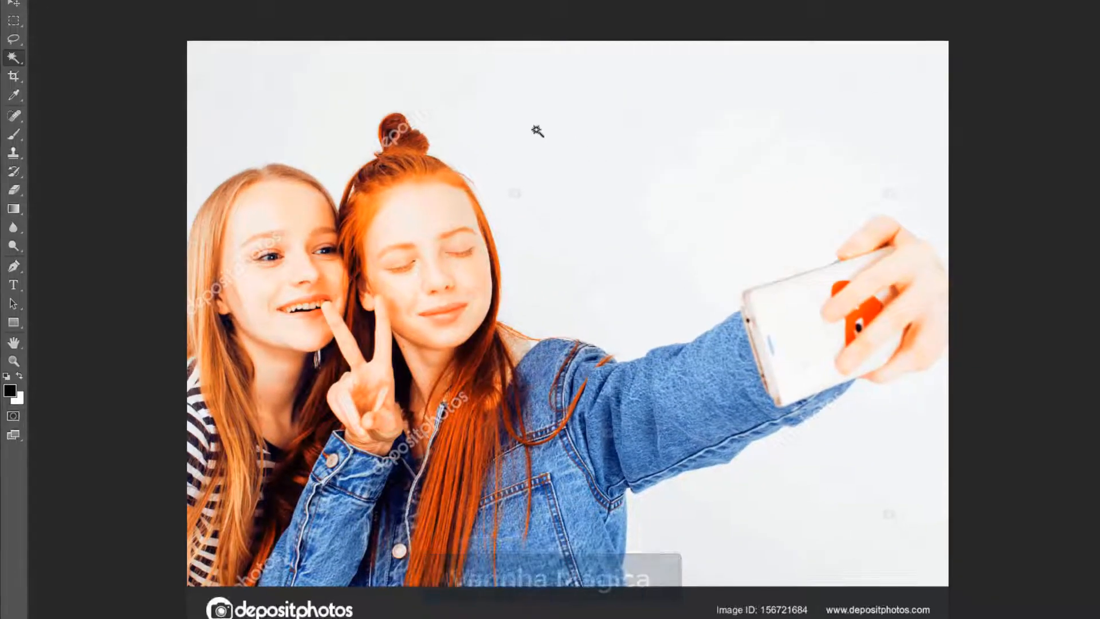
Step: Try to delete the light backdrop around the two girls using a Magic Wand (Varinha Mágica) selection at tolerance 32
left_click(544, 141)
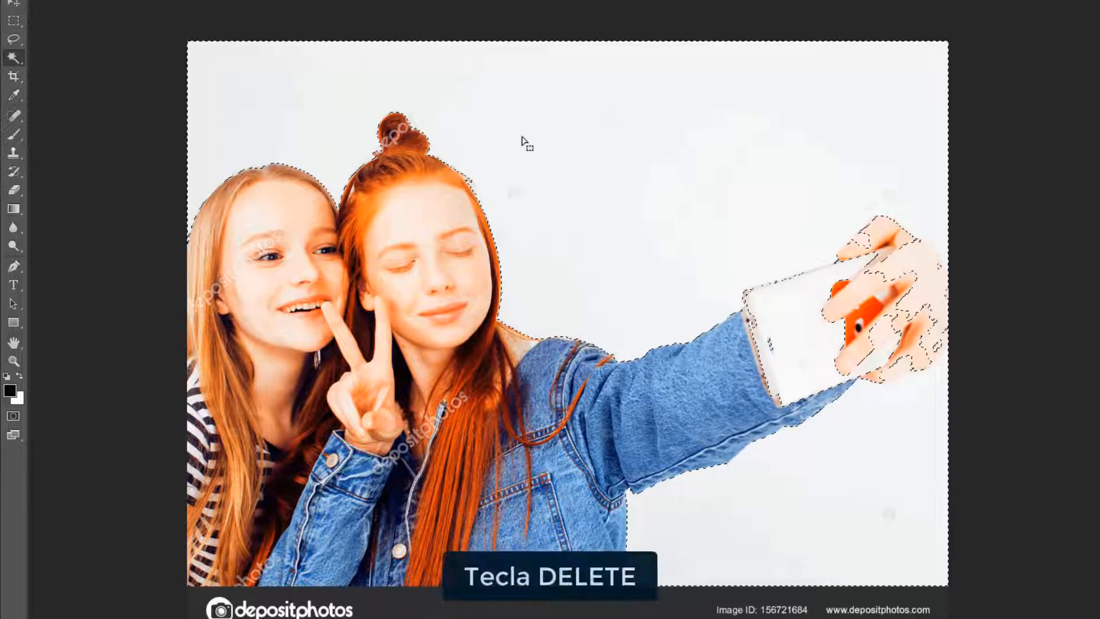
key("Delete")
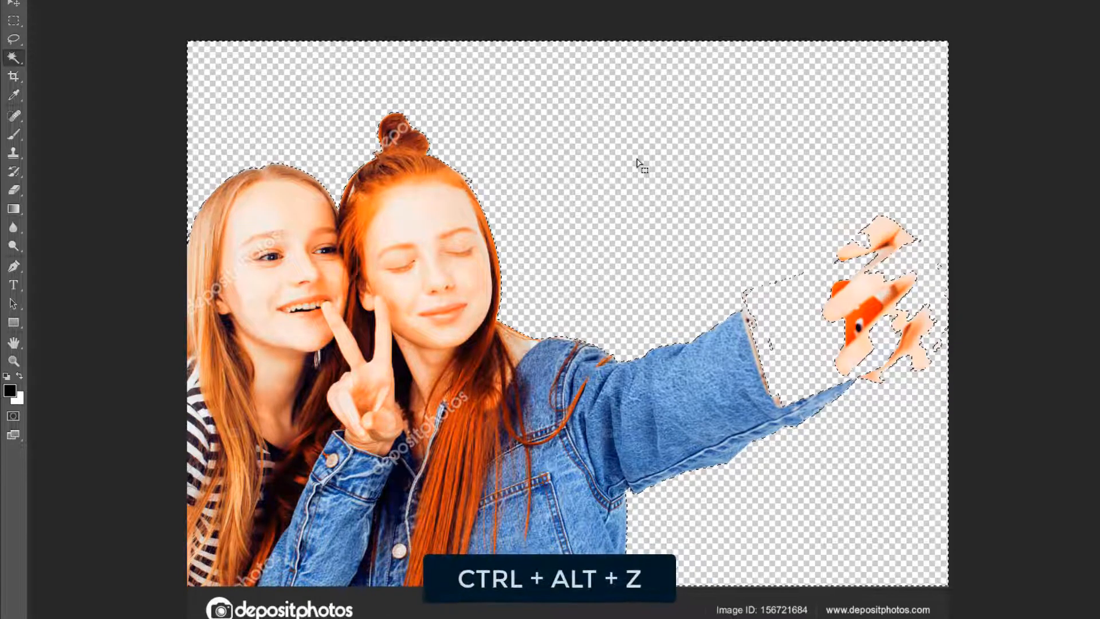
Step: Undo the backdrop deletion and cancel the selection around the two girls
key("ctrl+alt+z")
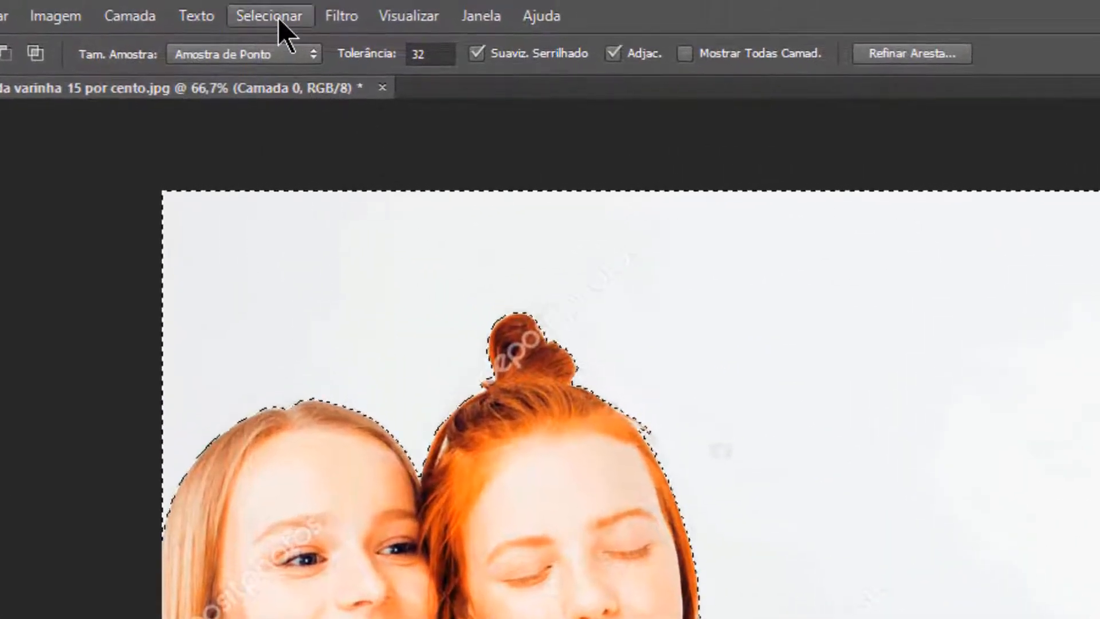
left_click(278, 17)
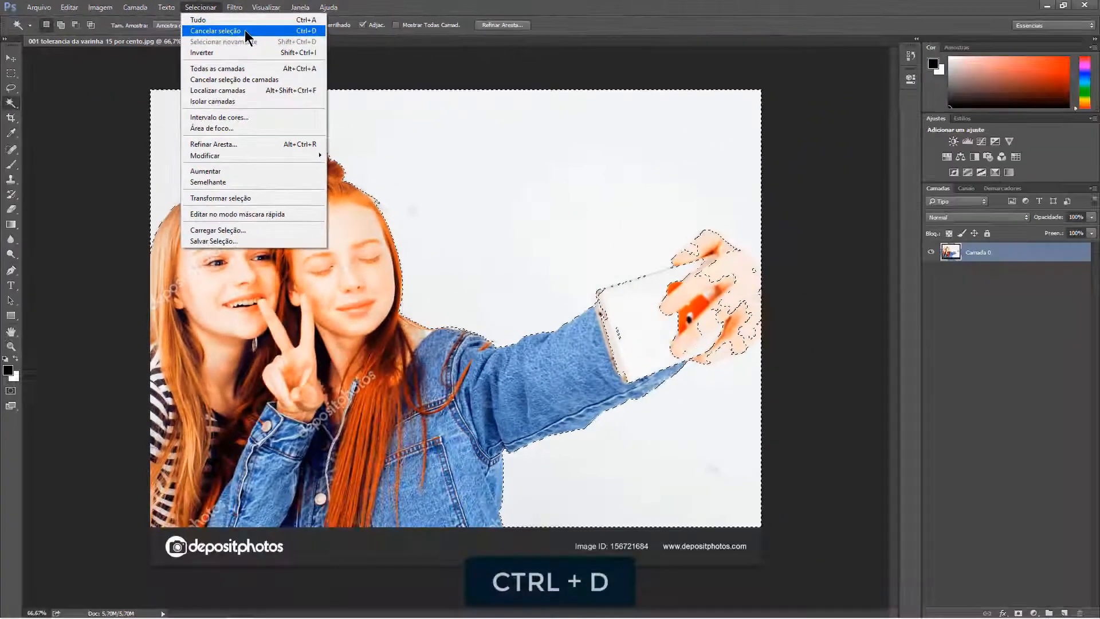
left_click(364, 72)
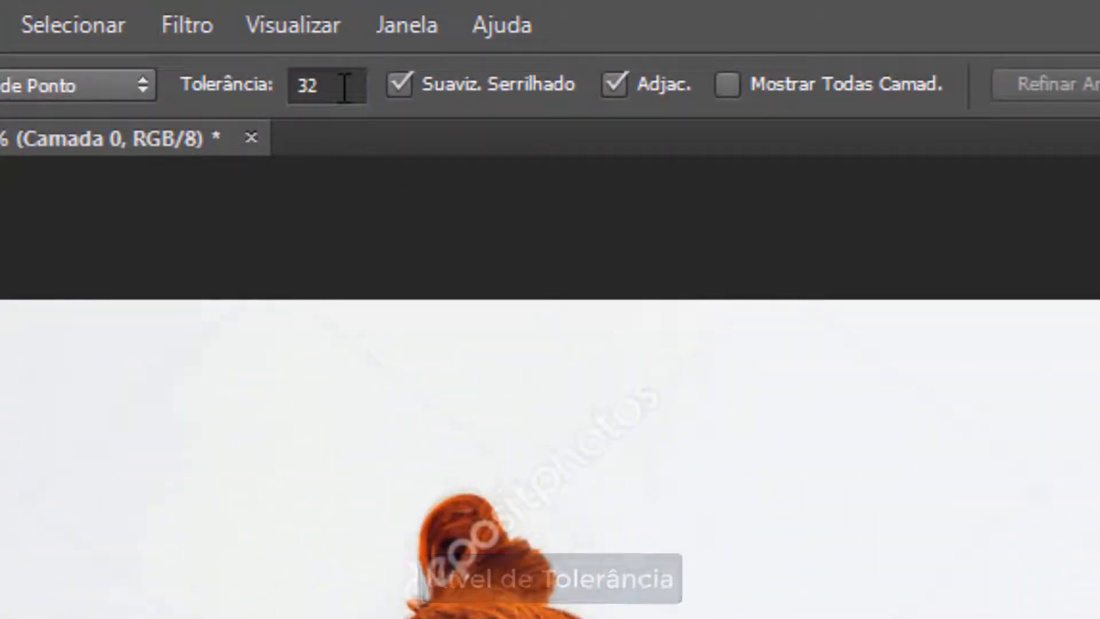
Step: Delete the light backdrop above the two girls using a Magic Wand (Varinha Mágica) selection at tolerance 15
left_click_drag(345, 86, 297, 85)
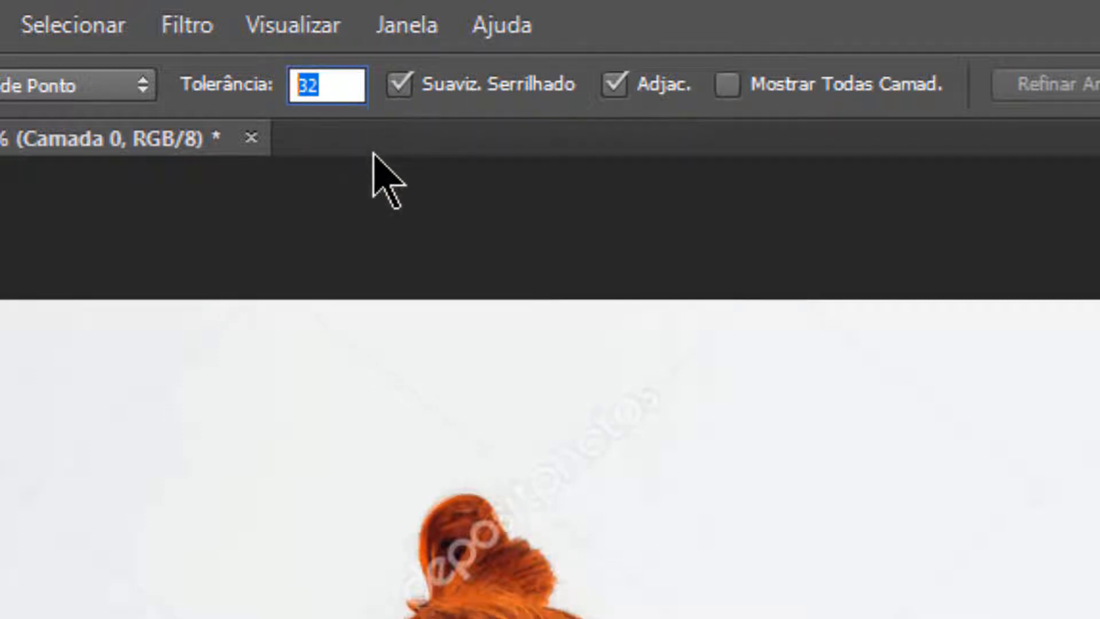
type("15")
key("Return")
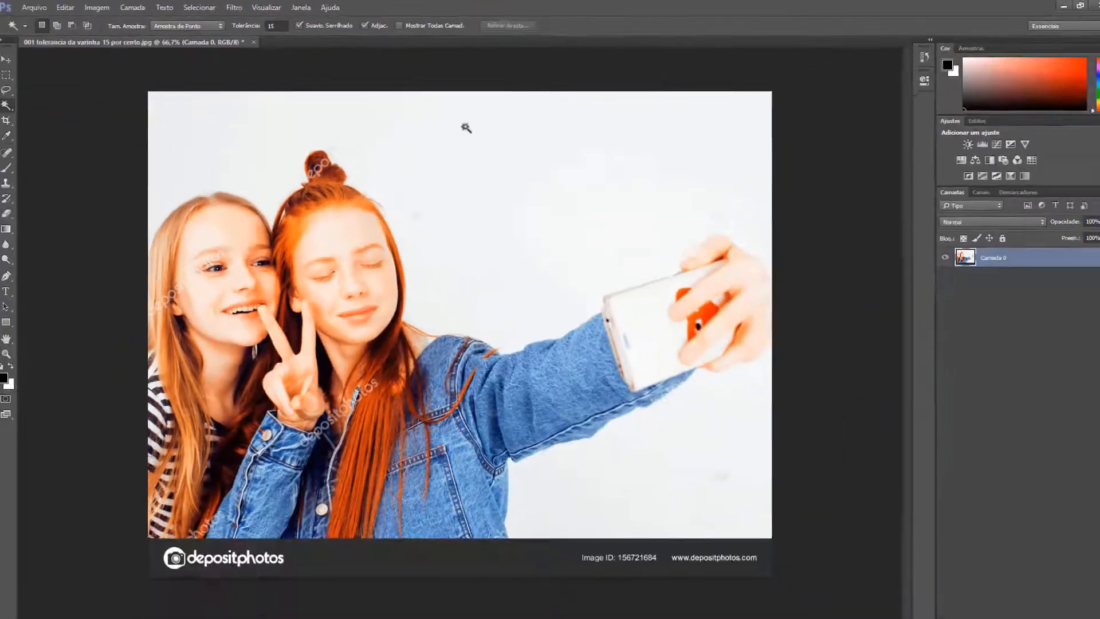
left_click(475, 188)
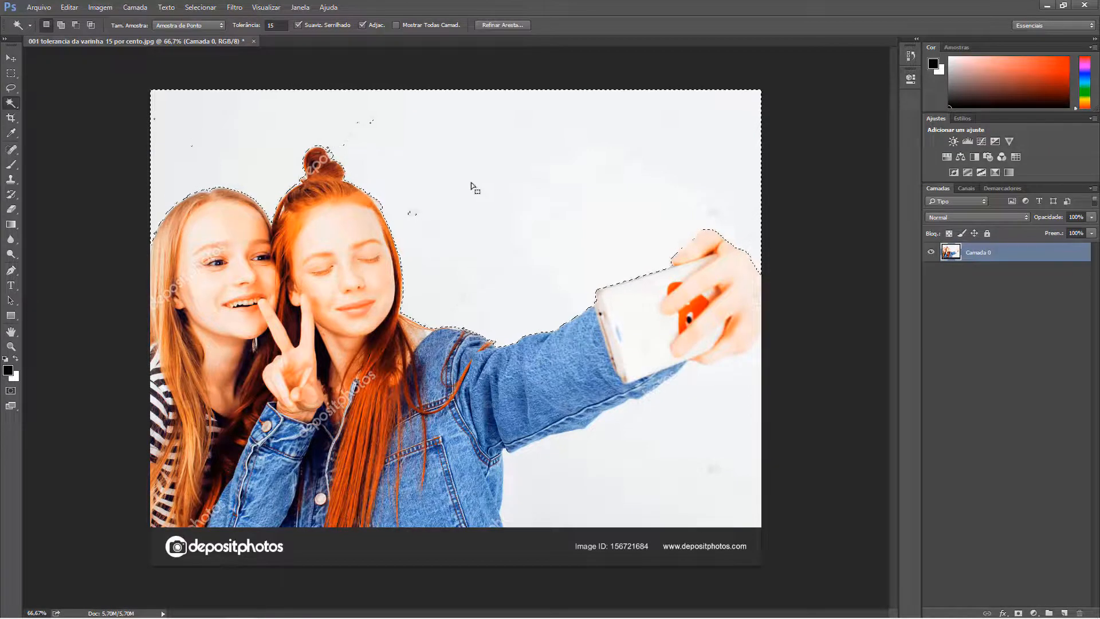
key("Delete")
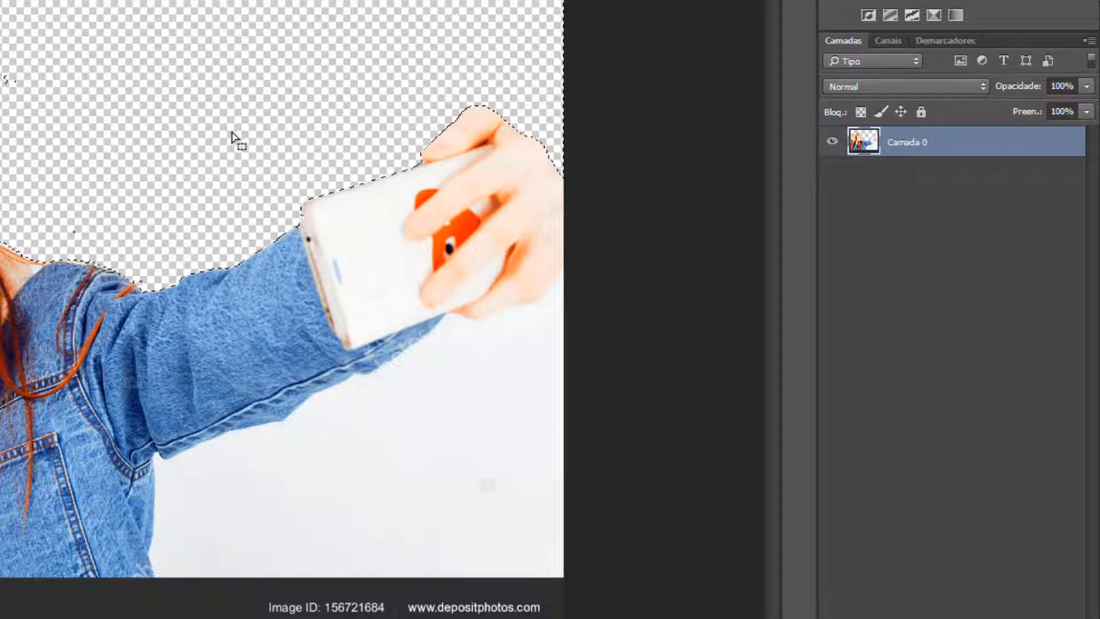
Step: Delete the remaining light backdrop below the girl's outstretched arm and cancel the selection
left_click(371, 464)
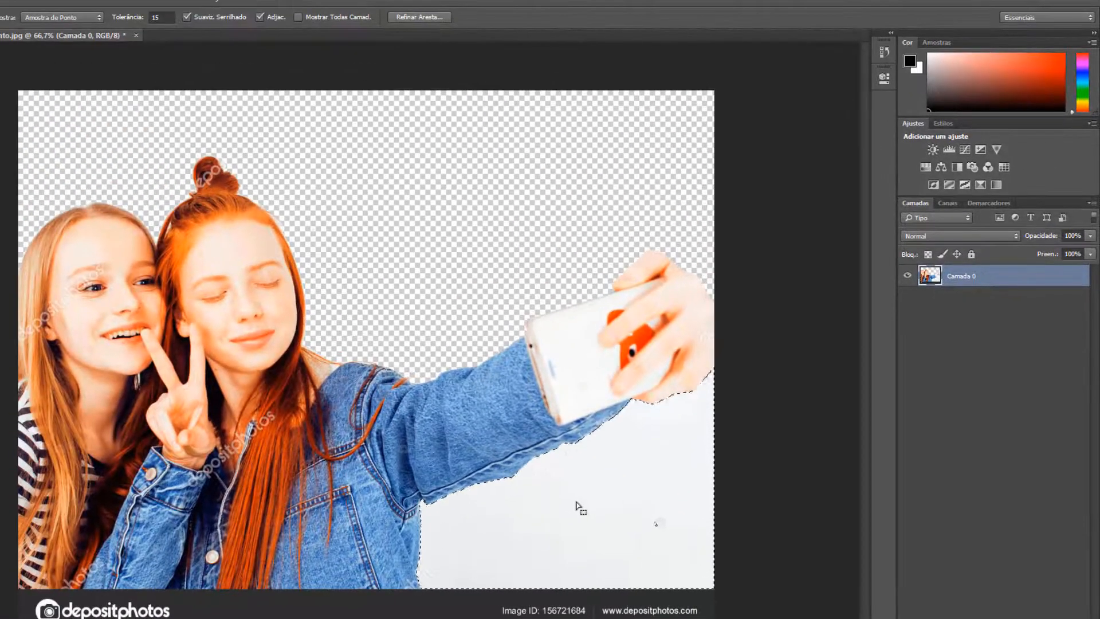
key("Delete")
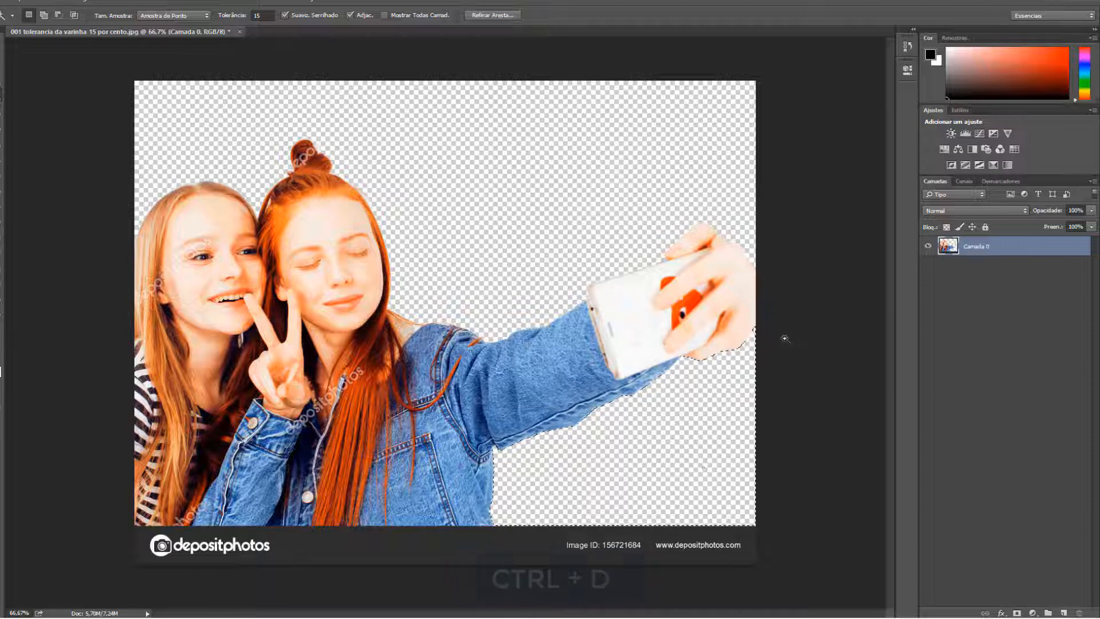
key("ctrl+d")
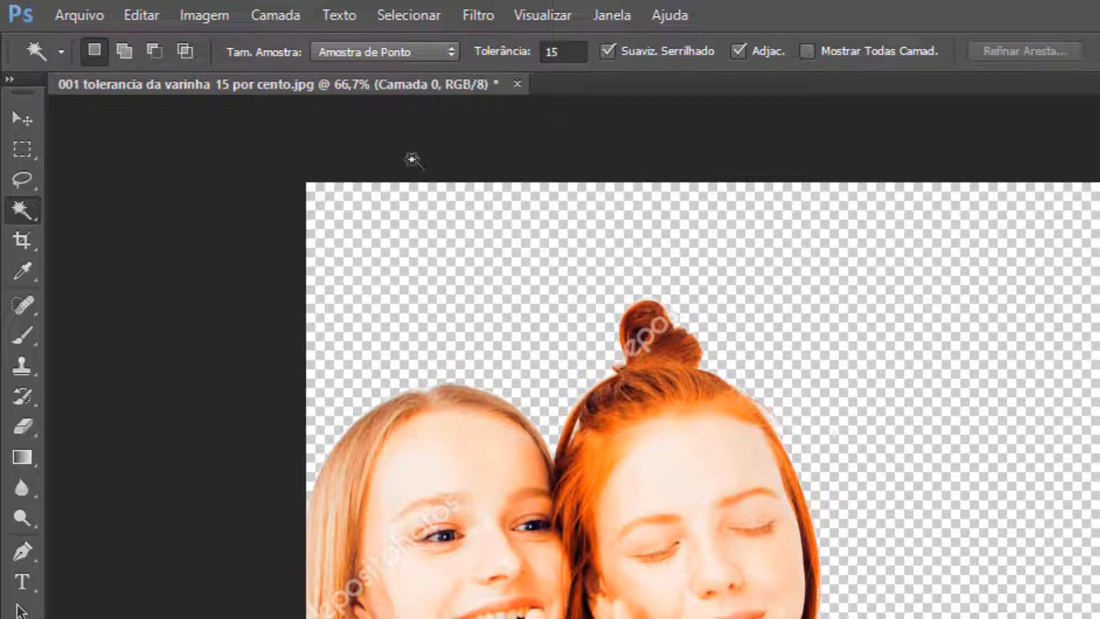
Step: Open the image 001 tolerancia da varinha 5 por cento from the Montagens folder, leaving it without color management
left_click(81, 16)
left_click(101, 60)
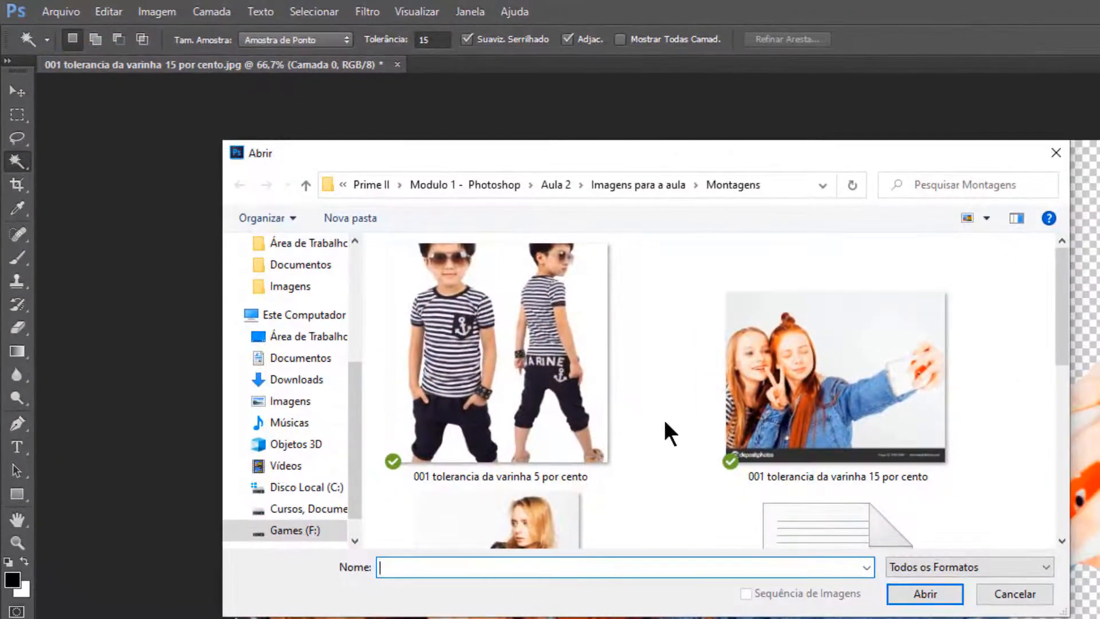
scroll(665, 422, "down", 3)
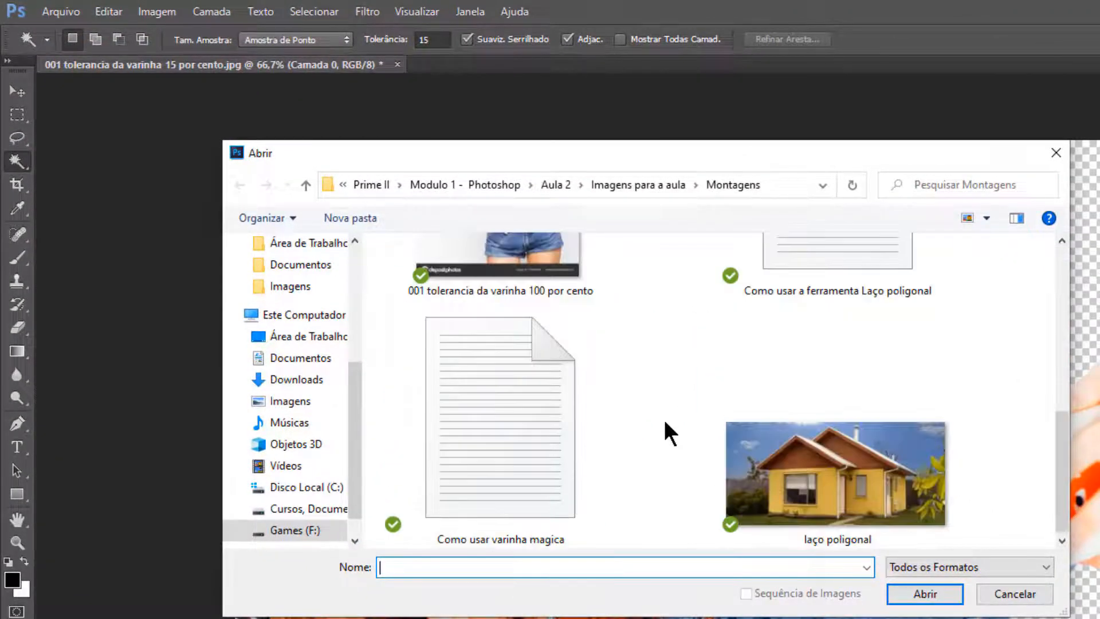
scroll(659, 421, "up", 3)
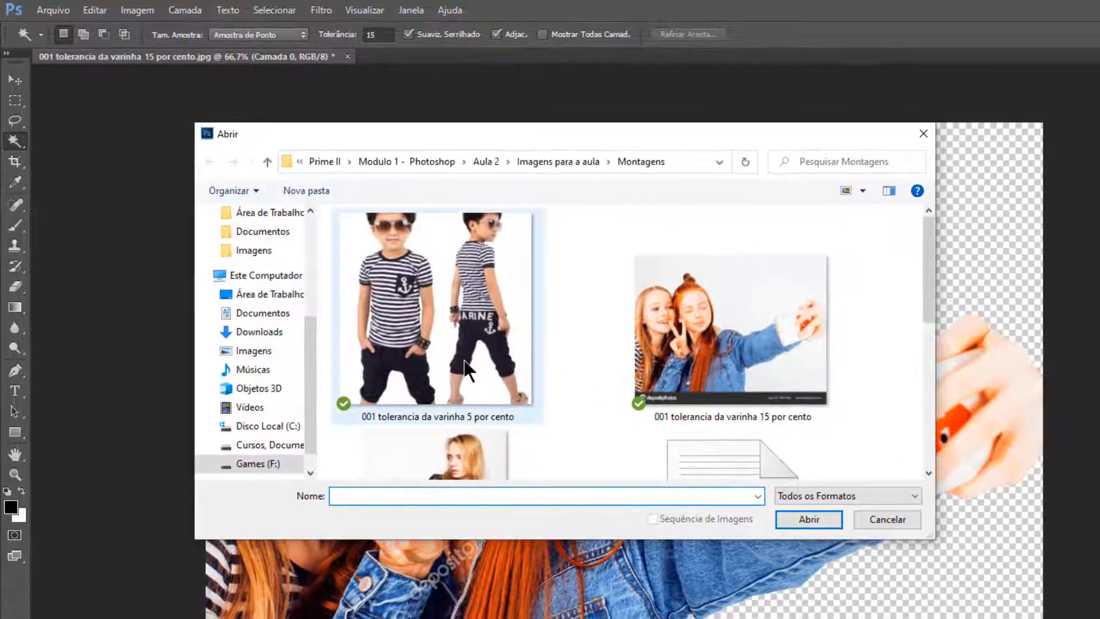
double_click(468, 370)
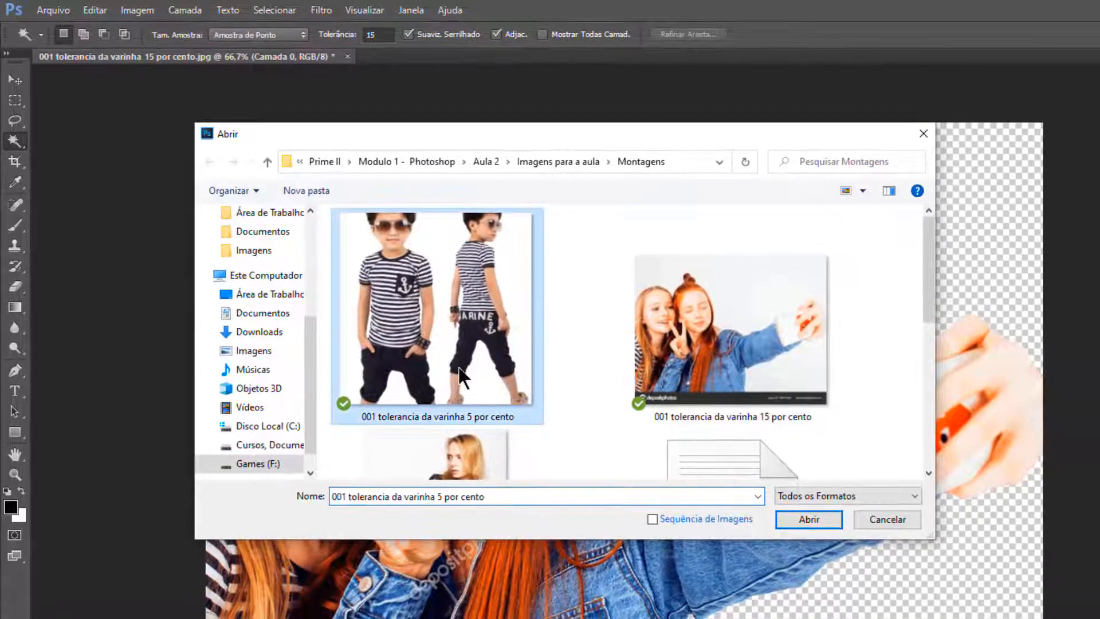
key("i")
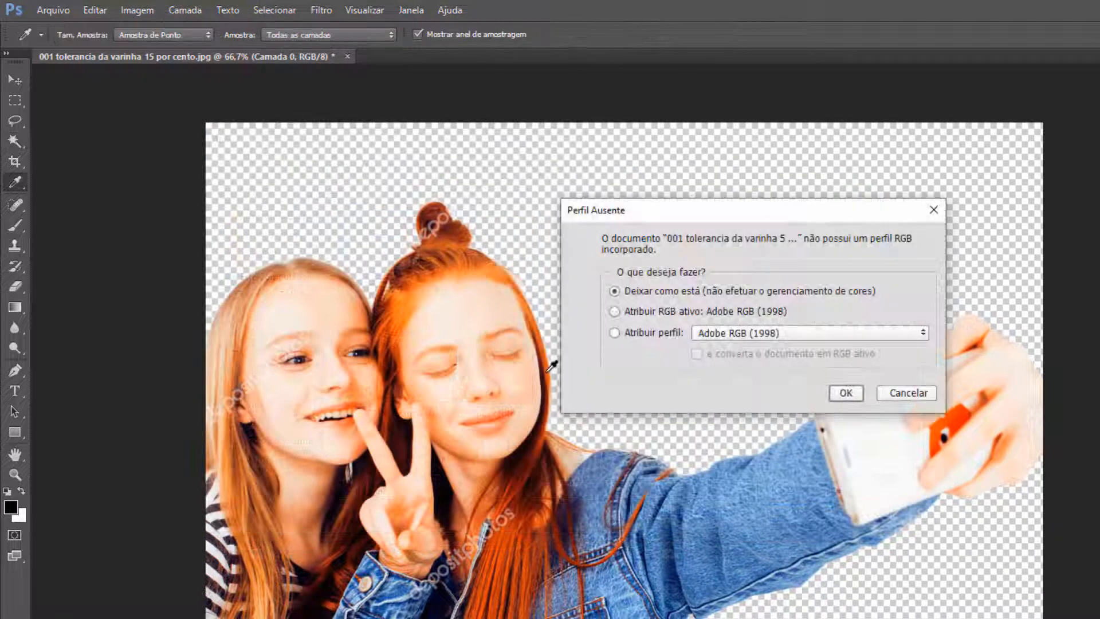
left_click(846, 393)
Step: Reactivate the Magic Wand and convert the locked Plano de Fundo of the boys photo into a regular layer named Camada 0
key("w")
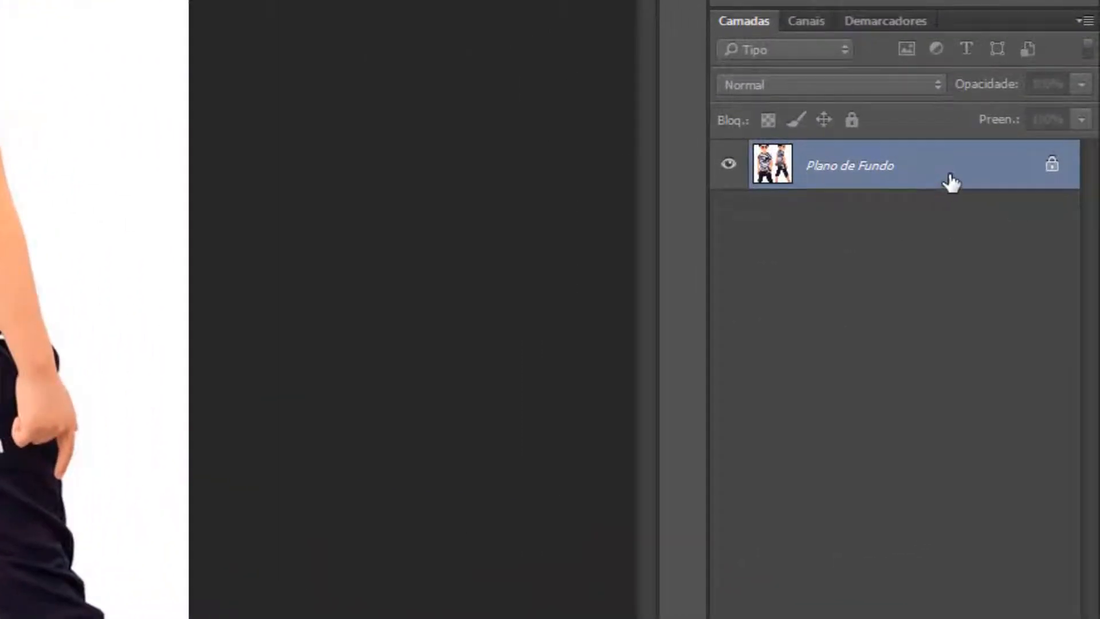
double_click(973, 183)
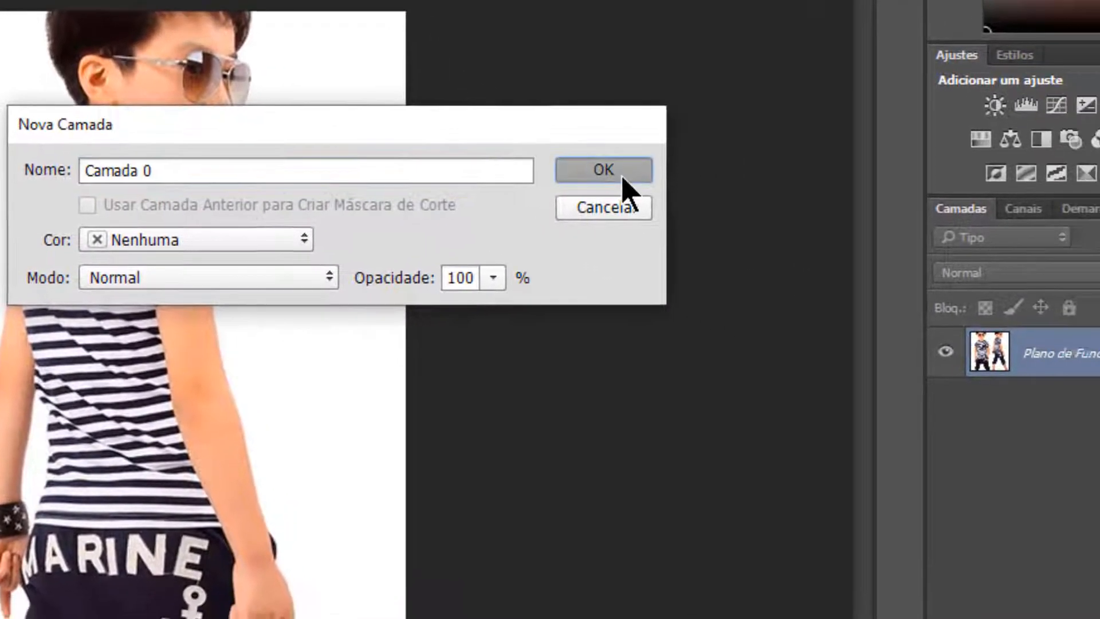
left_click(623, 178)
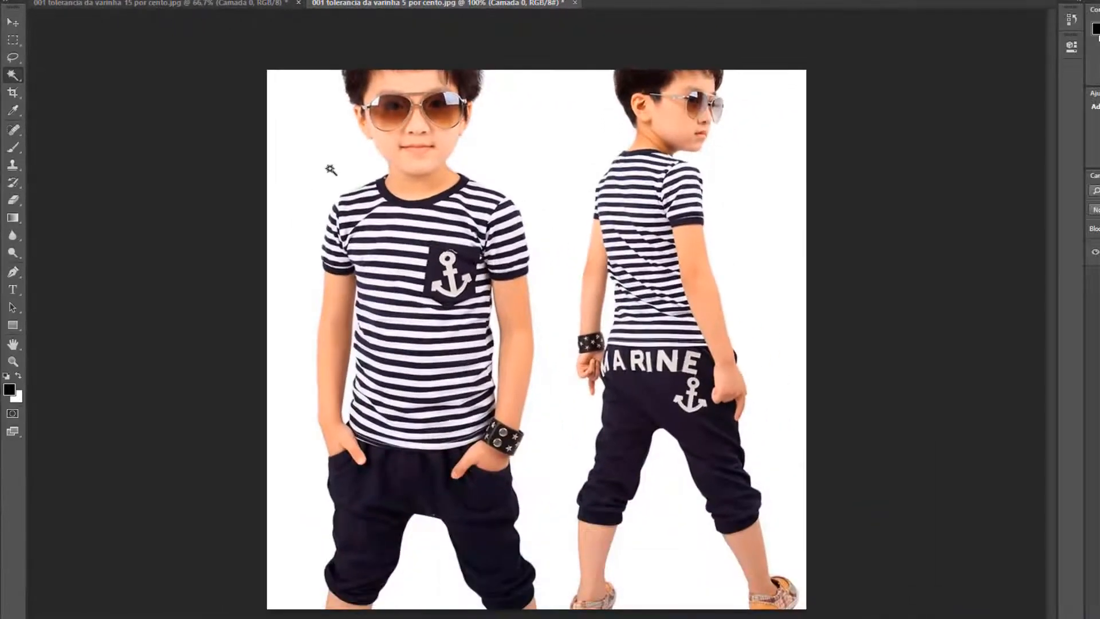
Step: Delete the white backdrop on the outer side of the front-facing boy using a Magic Wand selection at tolerance 15
left_click(330, 168)
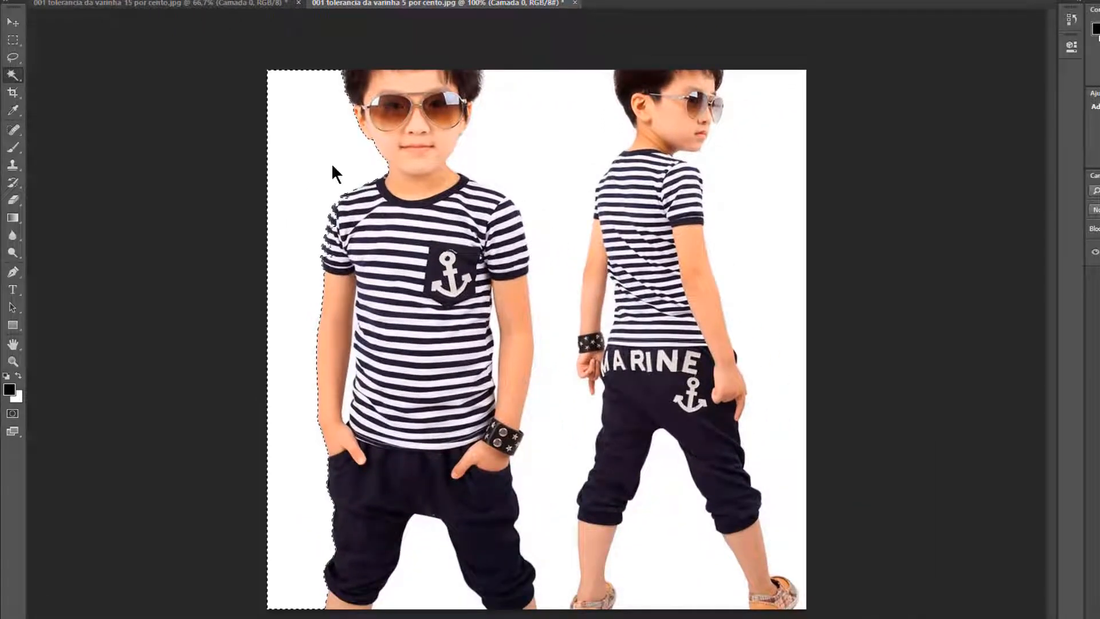
key("Delete")
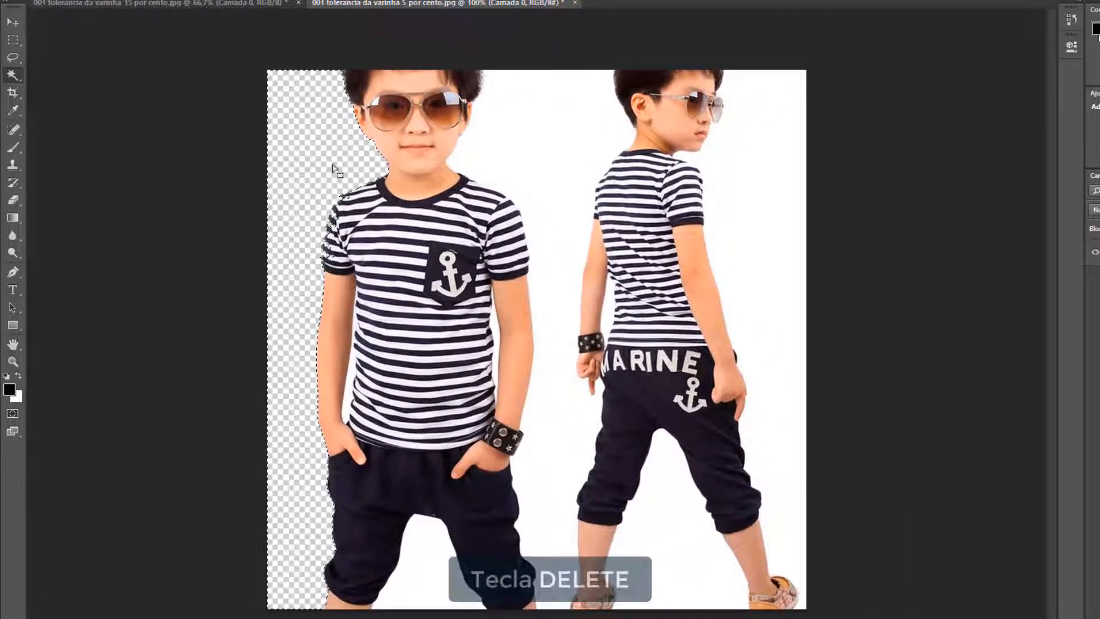
Step: Try deleting the white backdrop between the two boys at tolerance 15, undo it and cancel the selection
left_click(510, 157)
key("Delete")
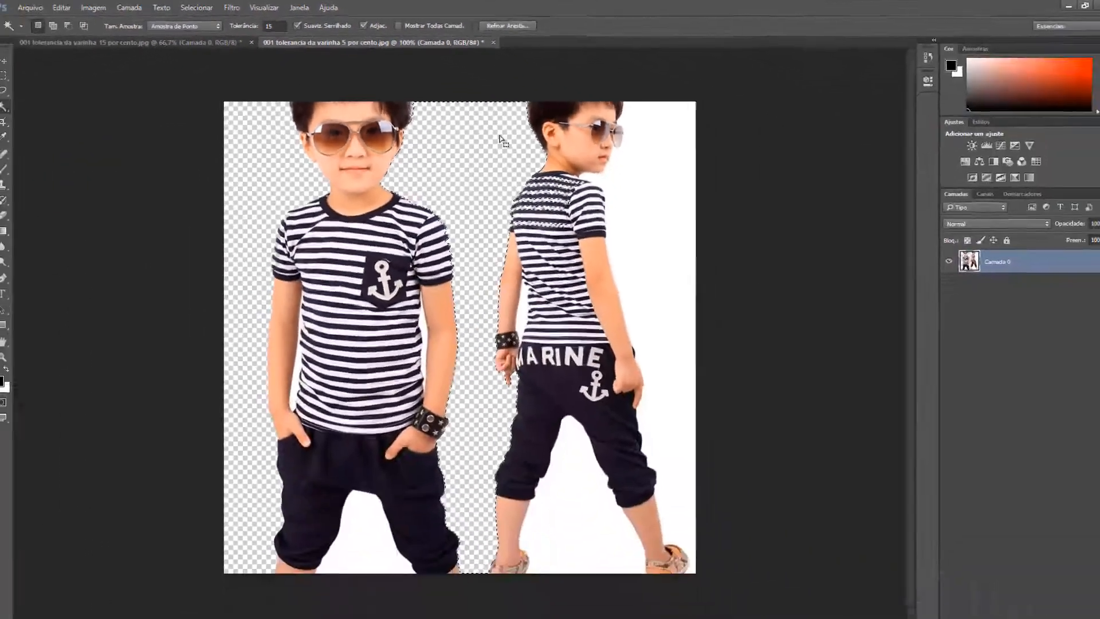
key("ctrl+alt+z")
key("ctrl+alt+z")
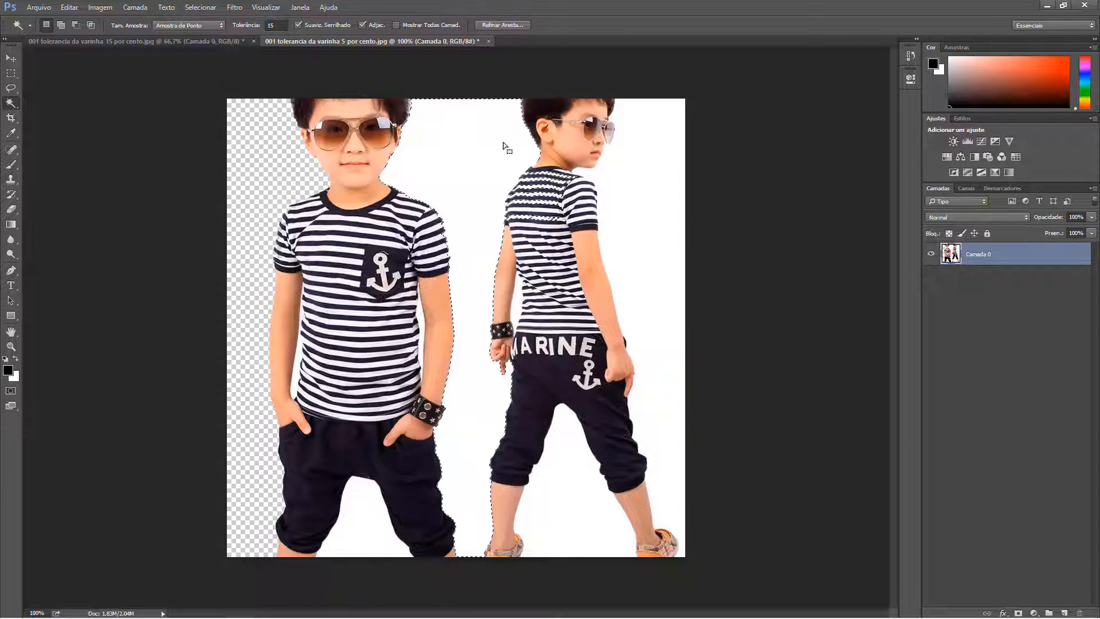
key("ctrl+d")
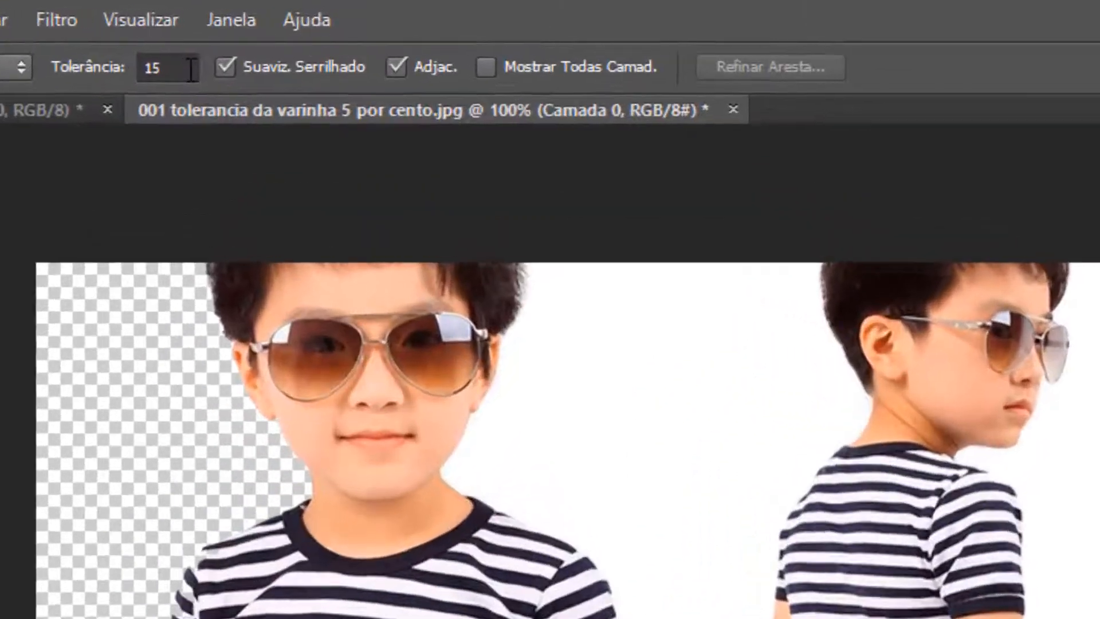
Step: Delete the white backdrop between the two boys using a Magic Wand selection at tolerance 5
left_click(283, 24)
type("15")
key("Return")
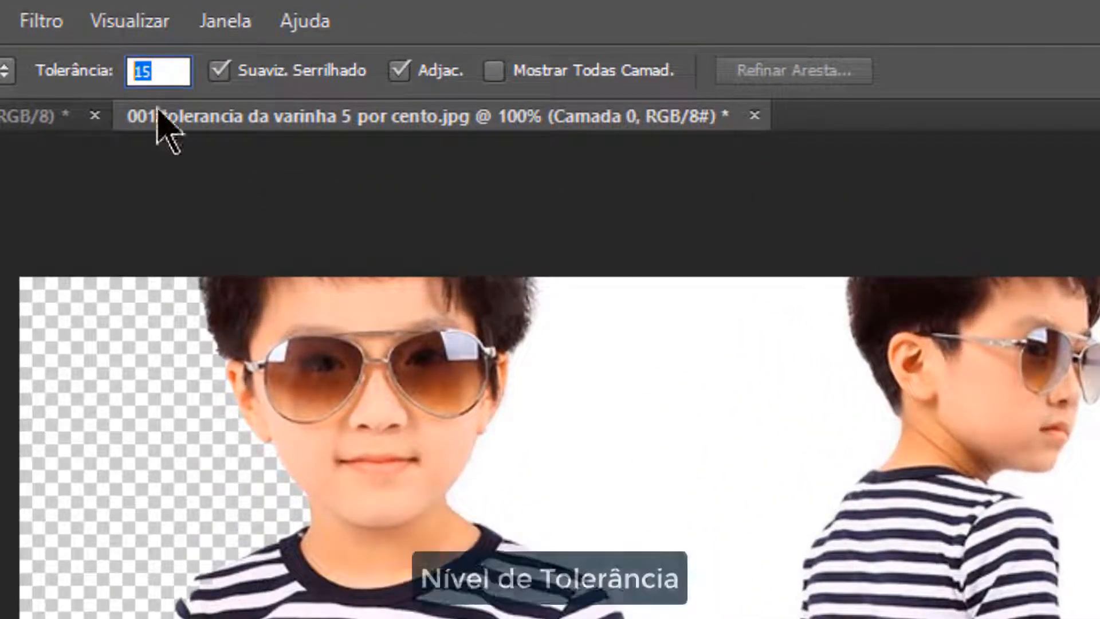
type("5")
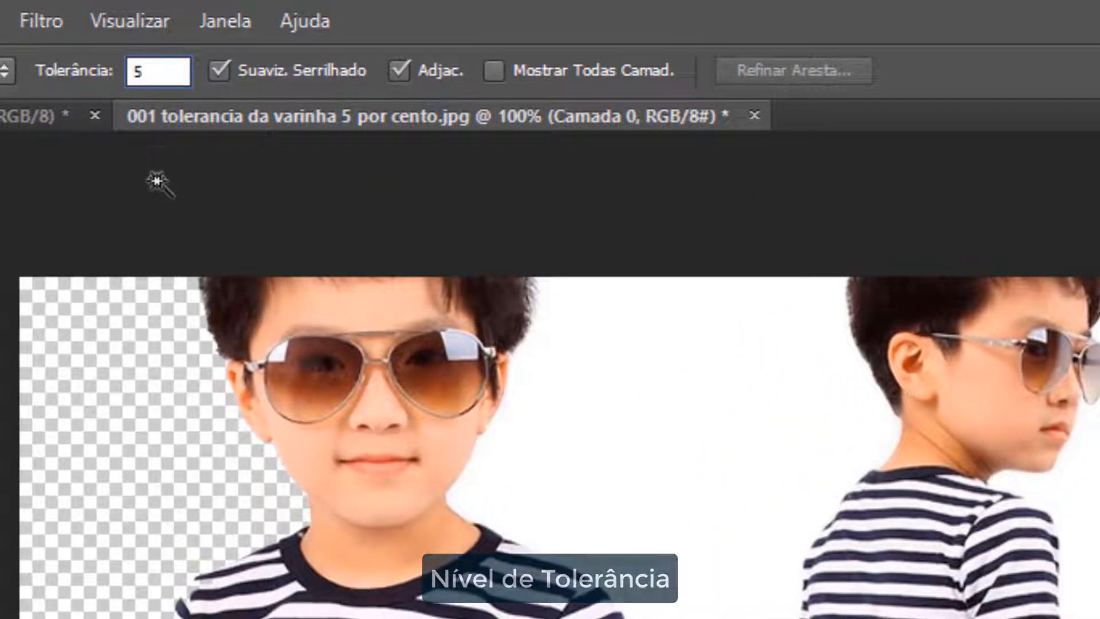
key("Return")
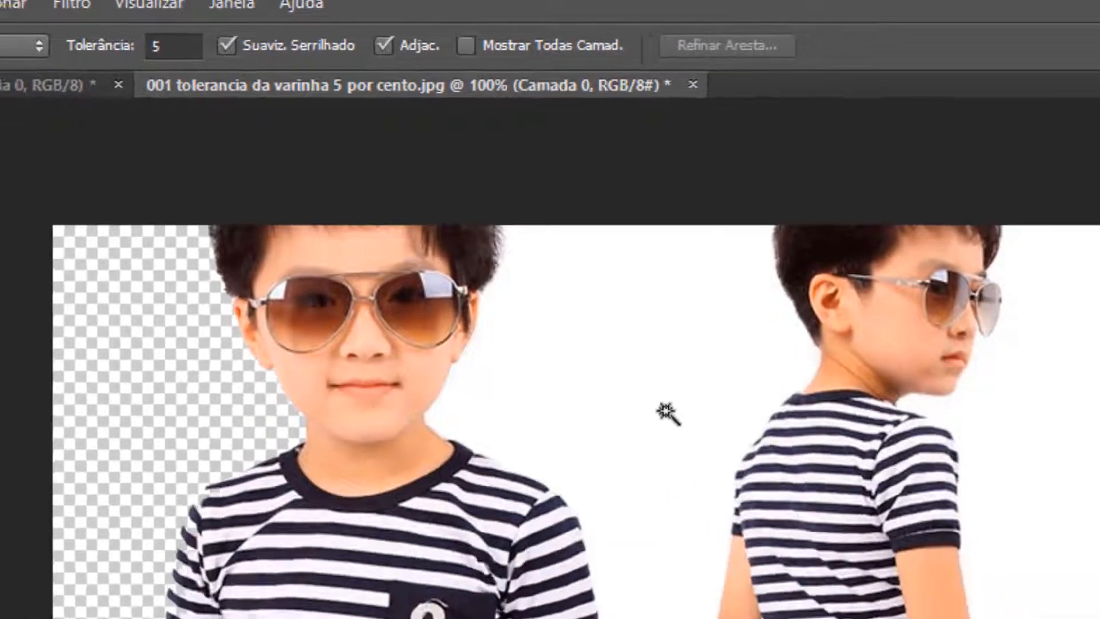
left_click(665, 409)
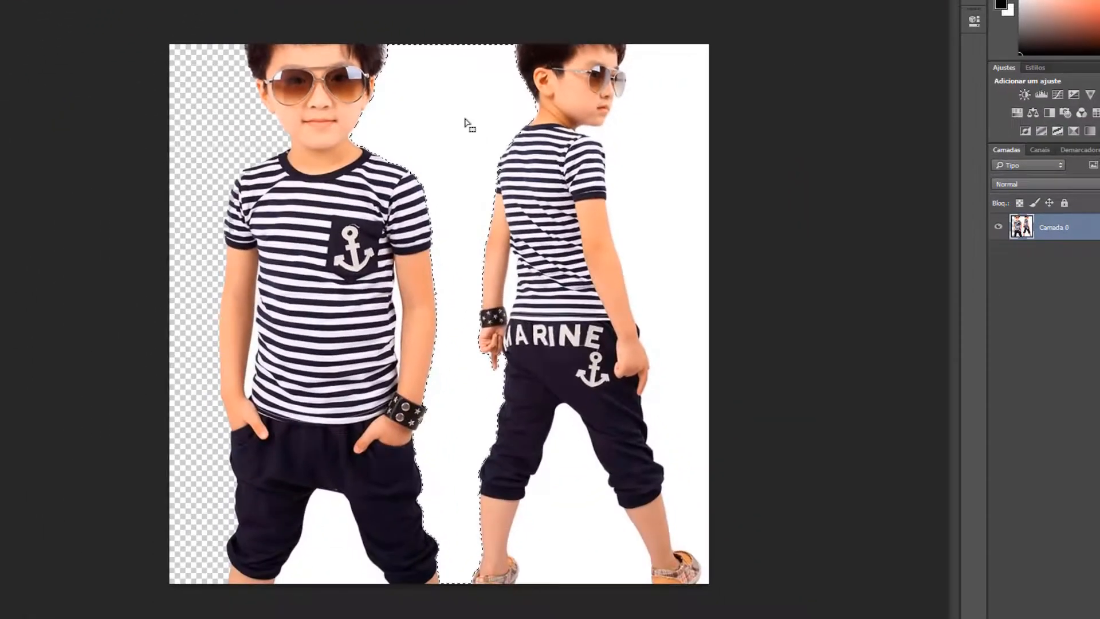
key("Delete")
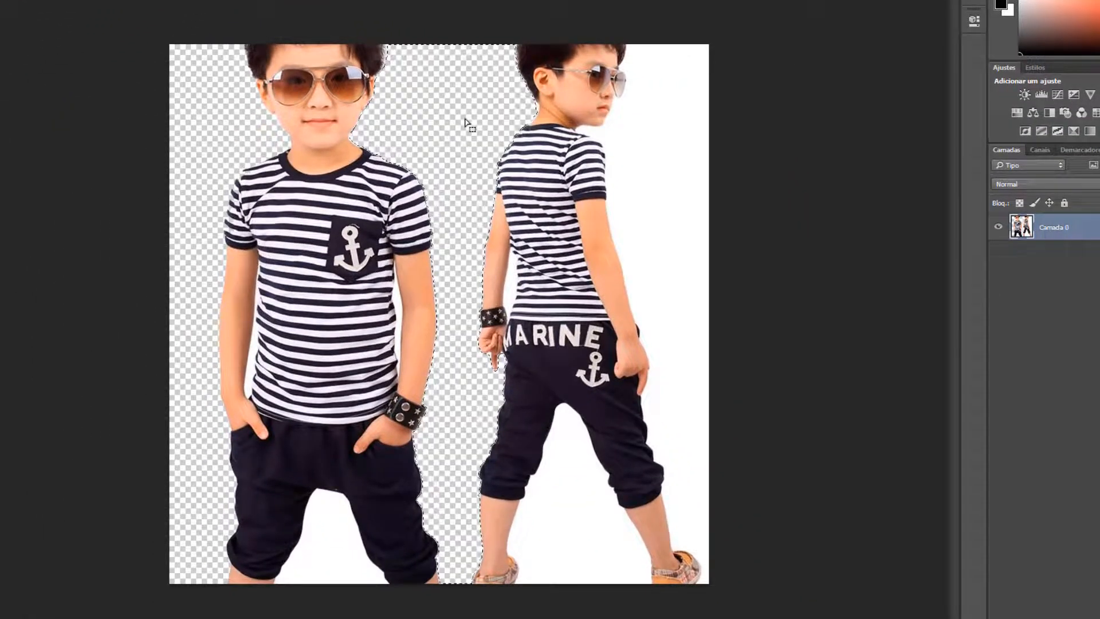
Step: Delete the white areas in front of the side-facing boy, between his rear arm and back, and between his legs
left_click(665, 189)
key("Delete")
left_click(512, 277)
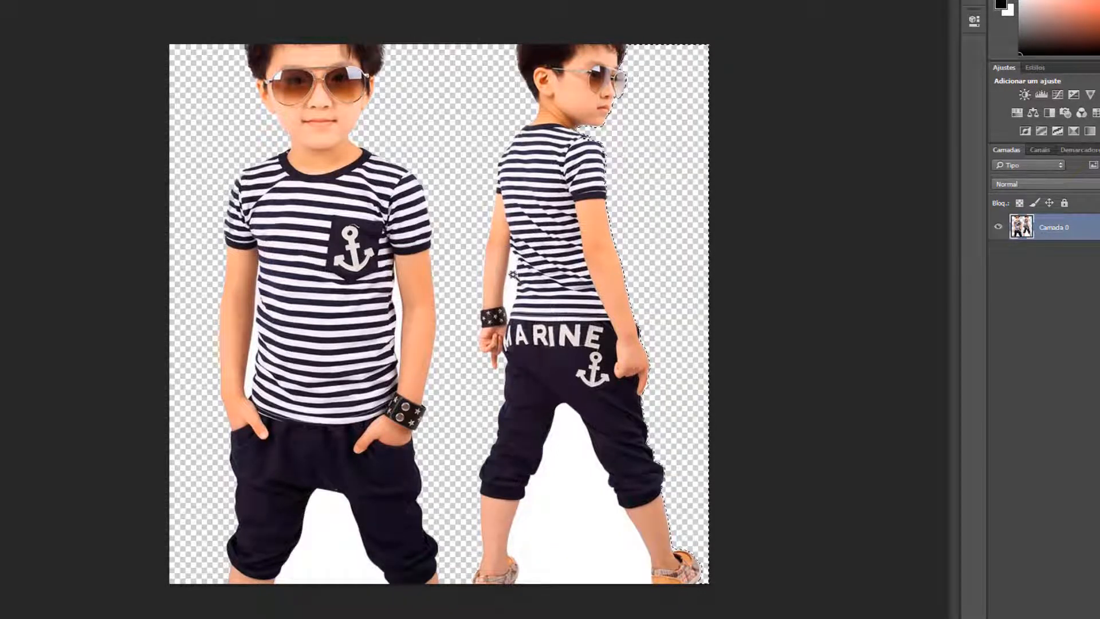
key("Delete")
left_click(556, 504)
key("Delete")
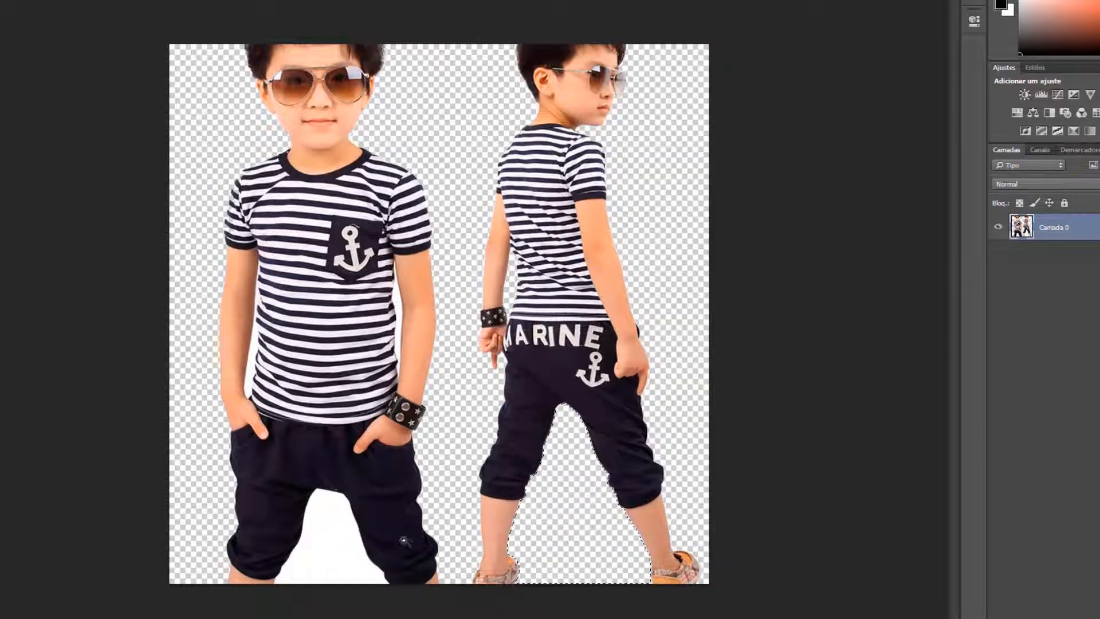
Step: Delete the white areas between the front-facing boy's legs and in the gaps between his arms and torso
left_click(335, 558)
key("Delete")
left_click(253, 376)
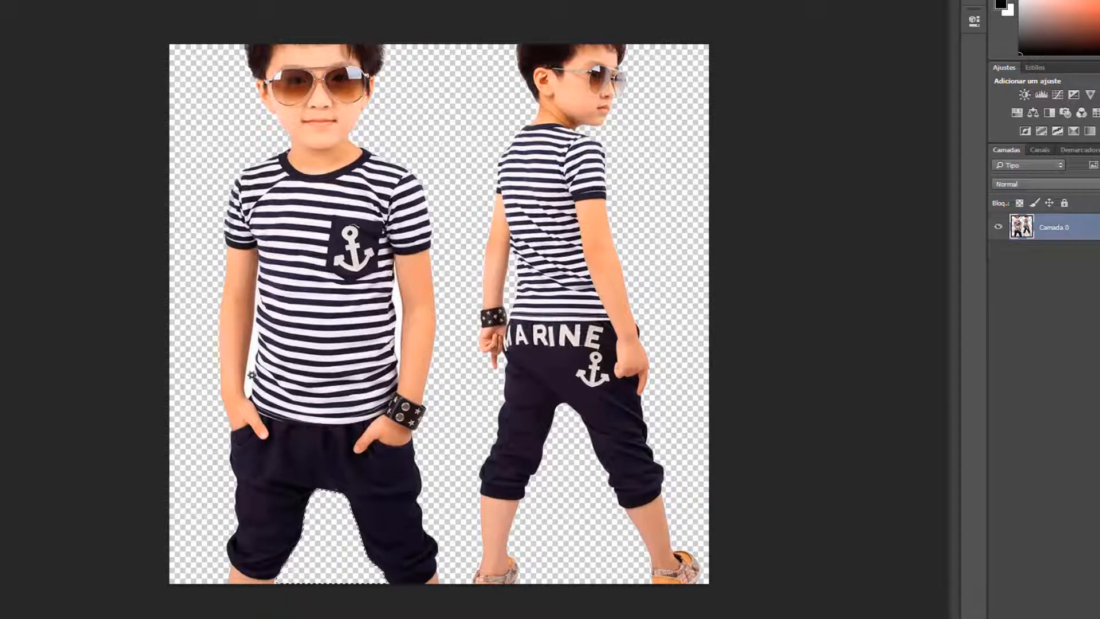
key("Delete")
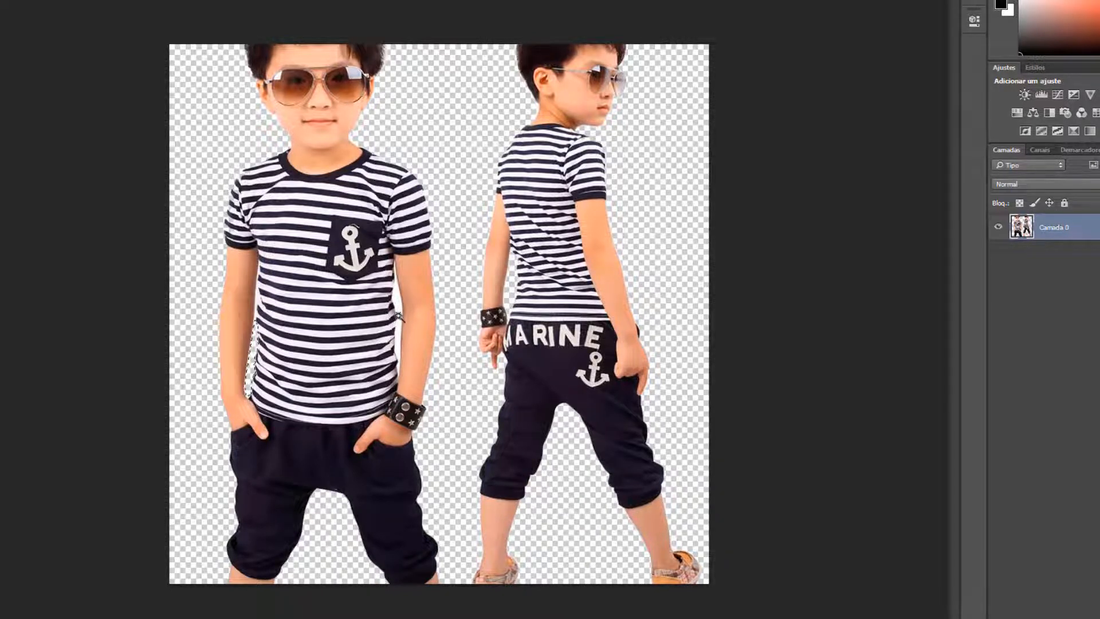
key("Delete")
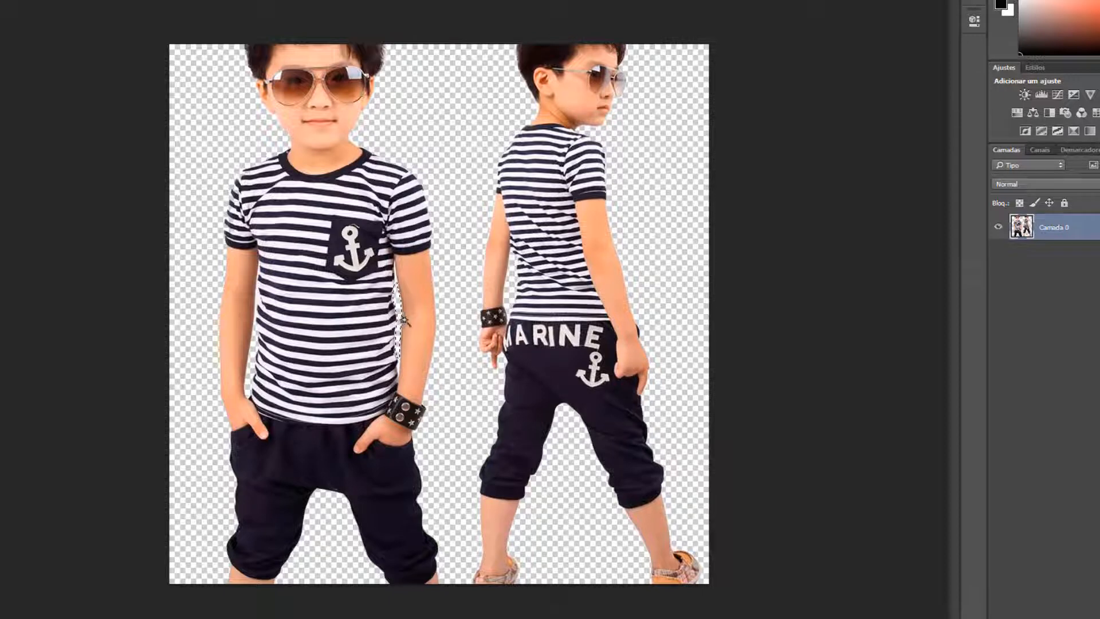